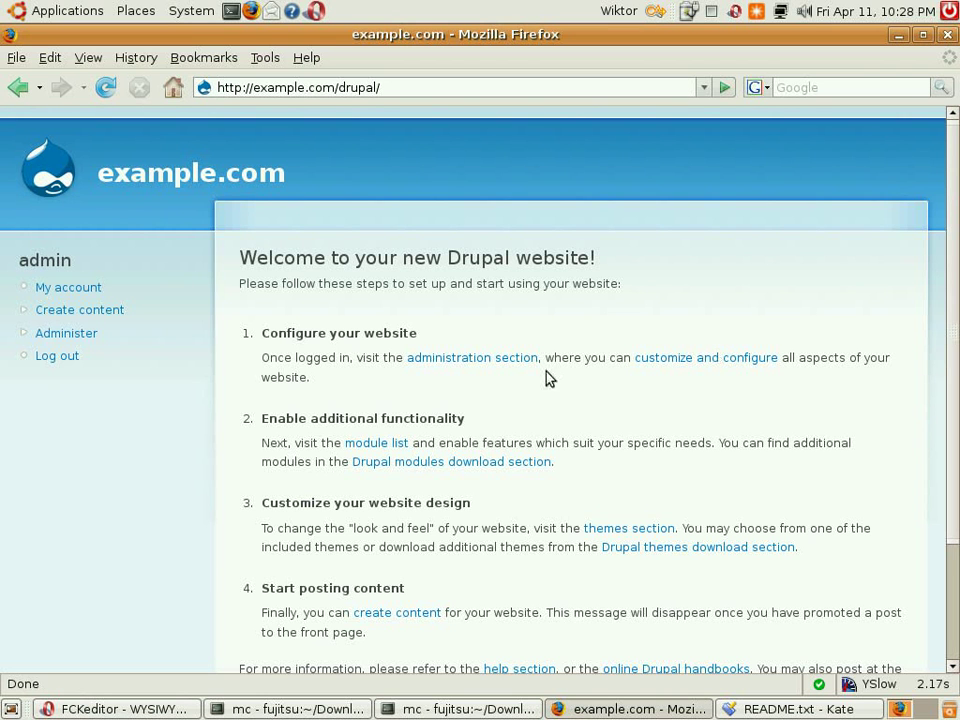
Switch to Opera and download the official 6.x-1.2-1 release of the FCKeditor module from drupal.org, saving fckeditor-6.x-1.2-1.tar.gz to the Downloads folder.
click(115, 709)
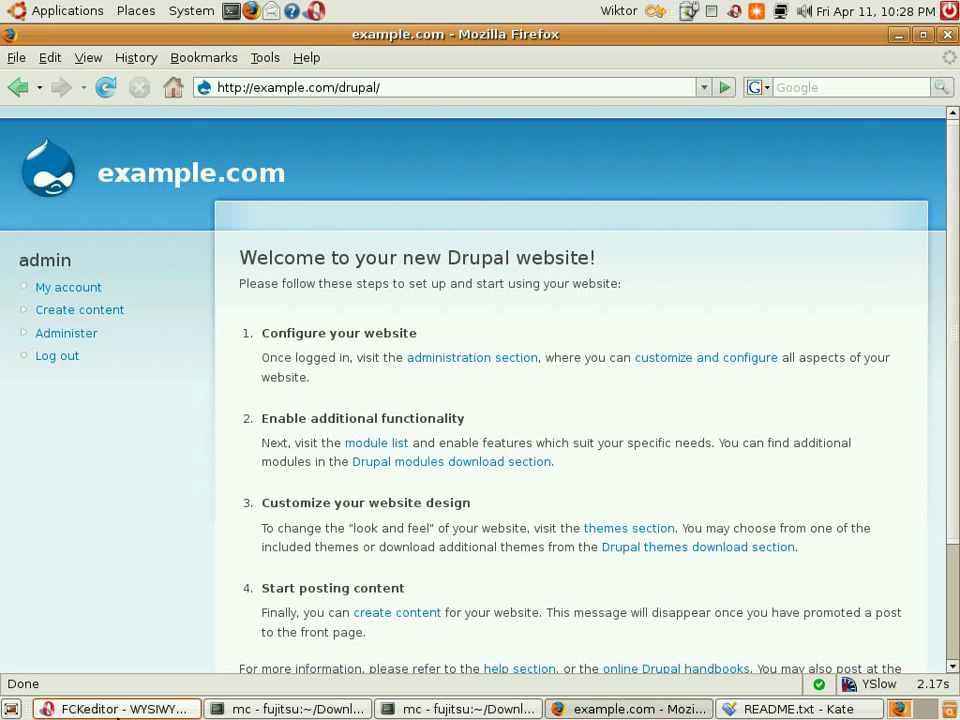
scroll(365, 447, down, 20)
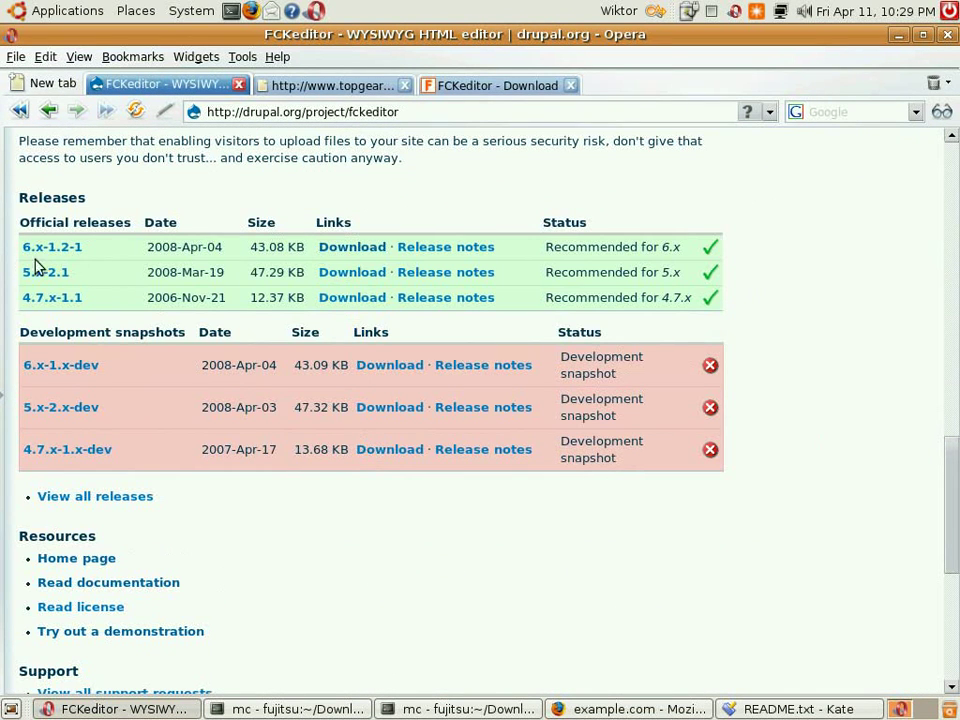
drag(17, 253, 36, 250)
click(357, 250)
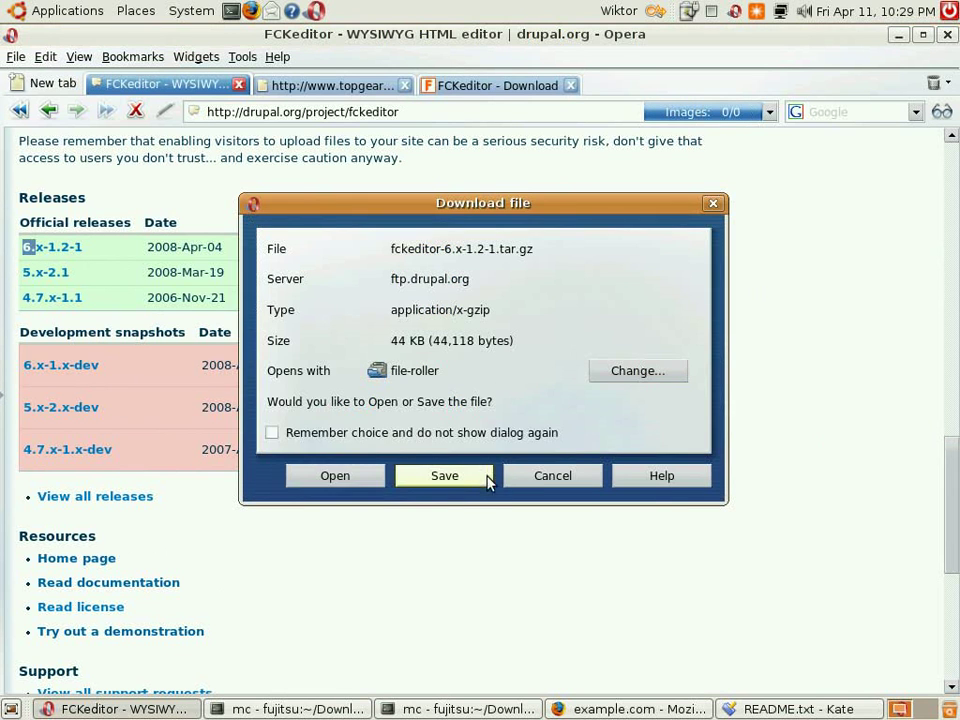
click(480, 480)
click(688, 418)
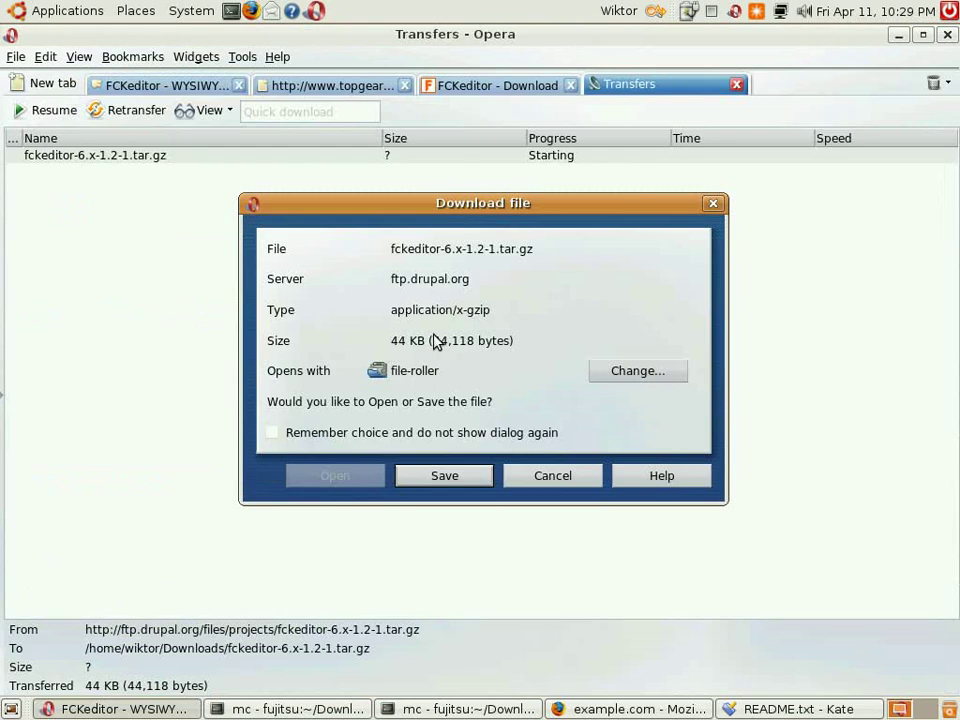
Switch to Midnight Commander, refresh the Downloads listing and open the fckeditor-6.x-1.2-1.tar.gz archive.
click(345, 712)
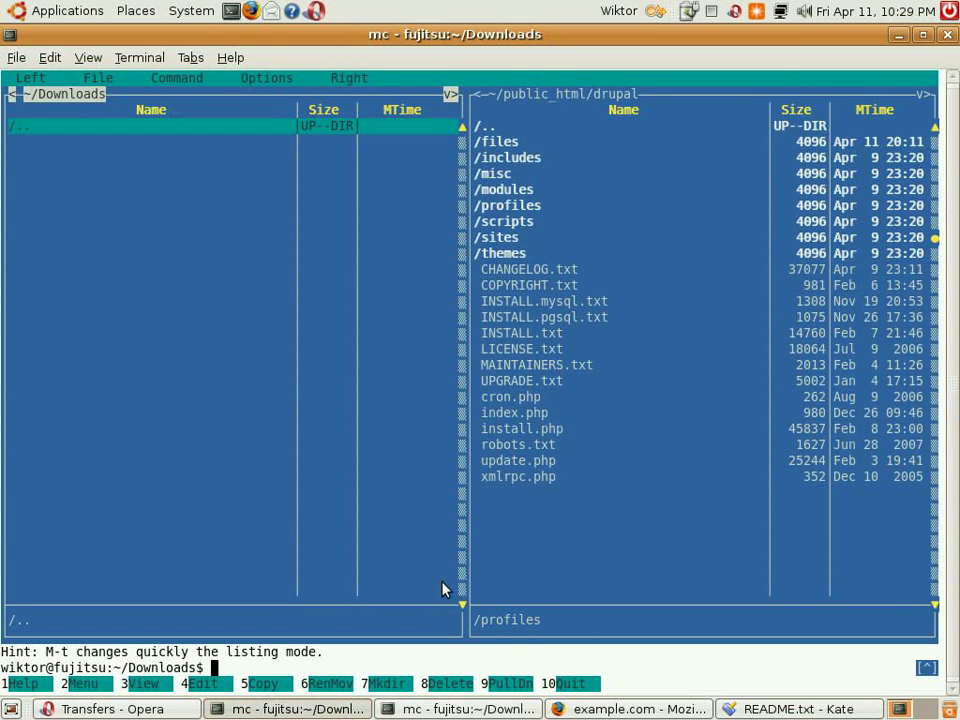
key(ctrl+r)
click(113, 141)
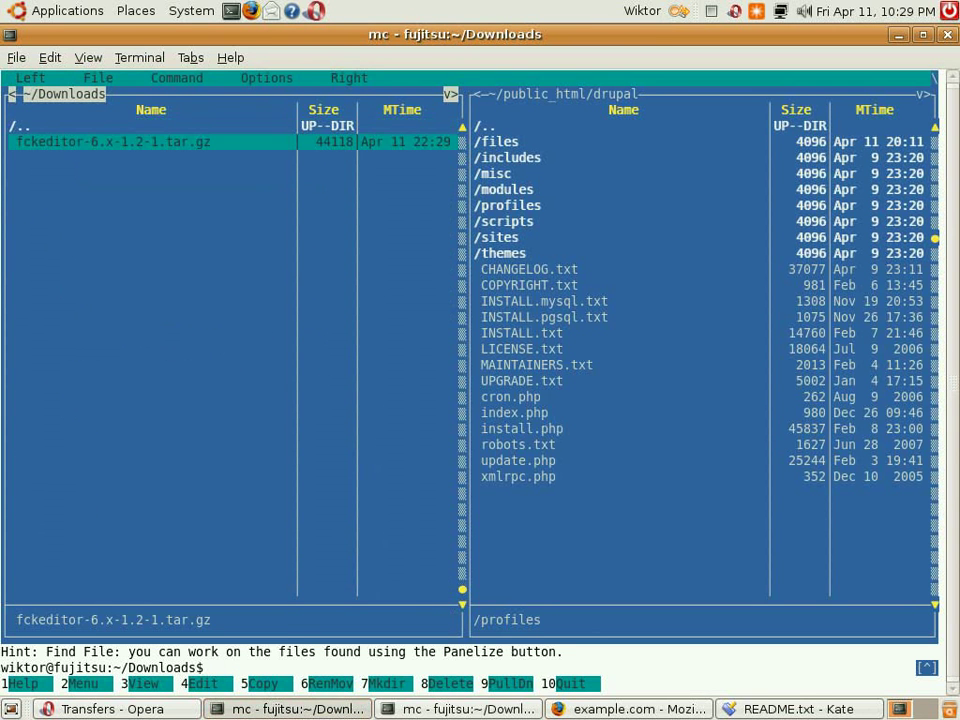
key(Return)
Copy the fckeditor folder from the archive into Drupal's sites/all/modules directory.
key(Tab)
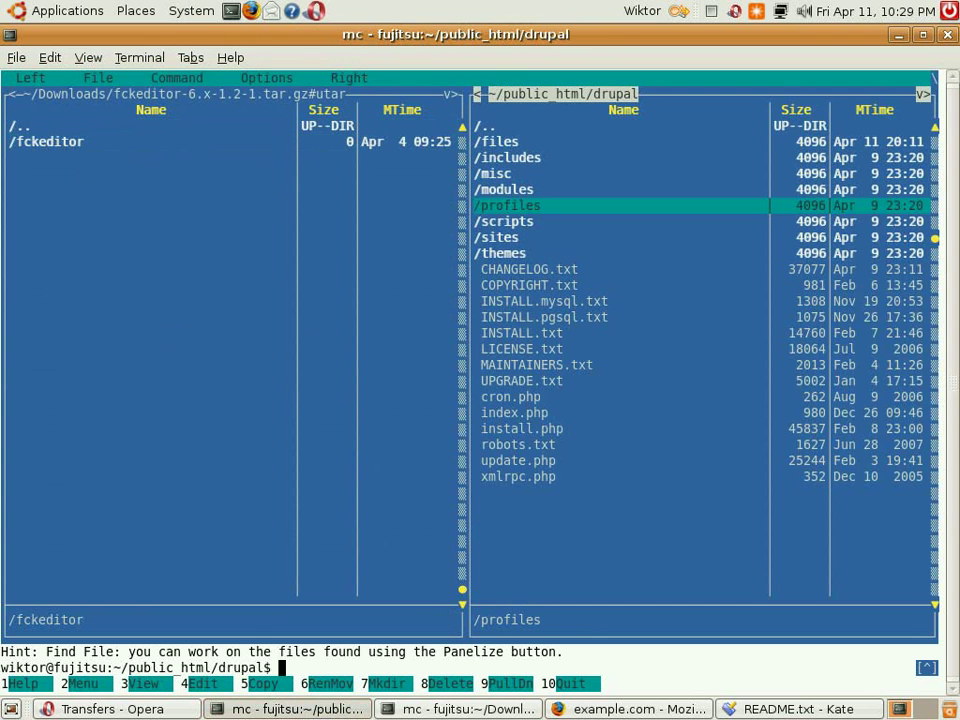
key(Down)
key(Down)
key(Return)
key(Down)
key(Return)
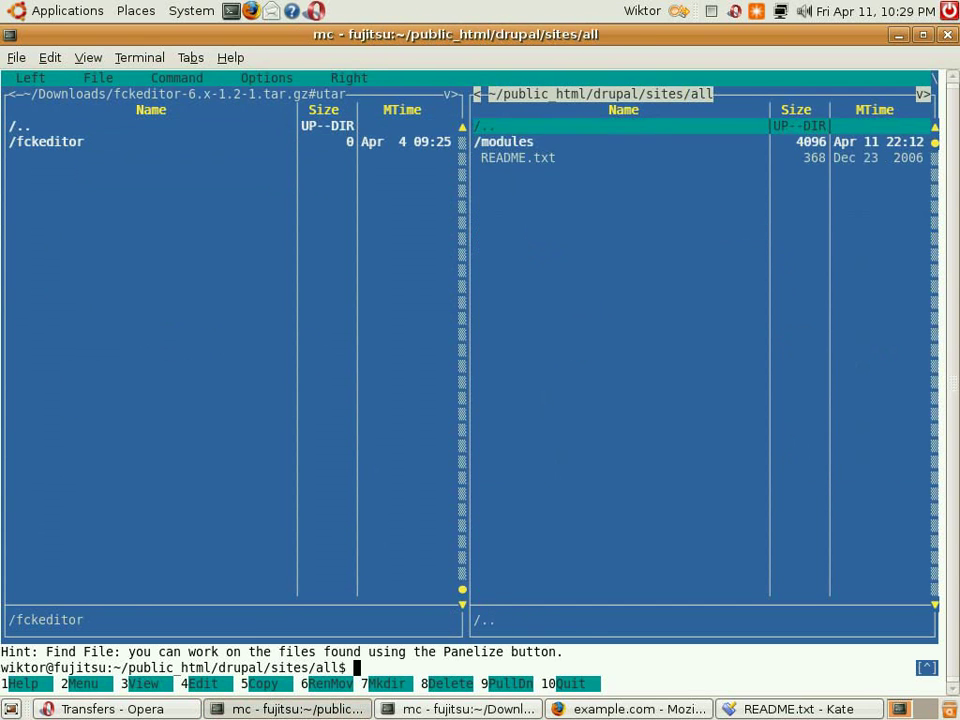
key(Down)
key(Return)
key(Tab)
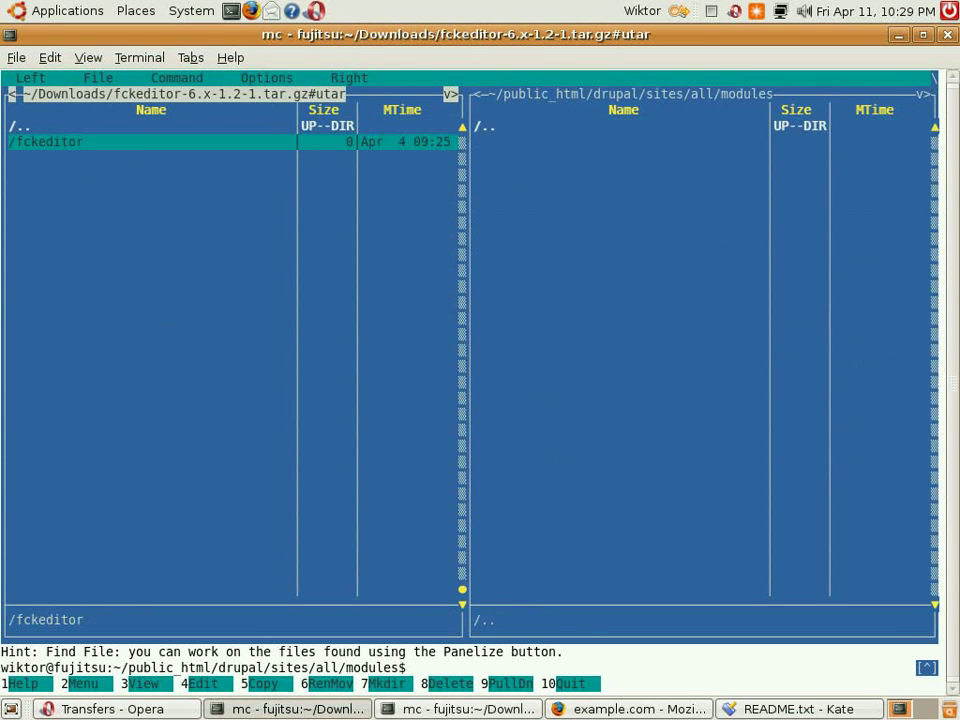
key(F5)
key(Return)
Enter the copied fckeditor module folder, view its README.txt and close the viewer again.
key(Tab)
key(Return)
key(Return)
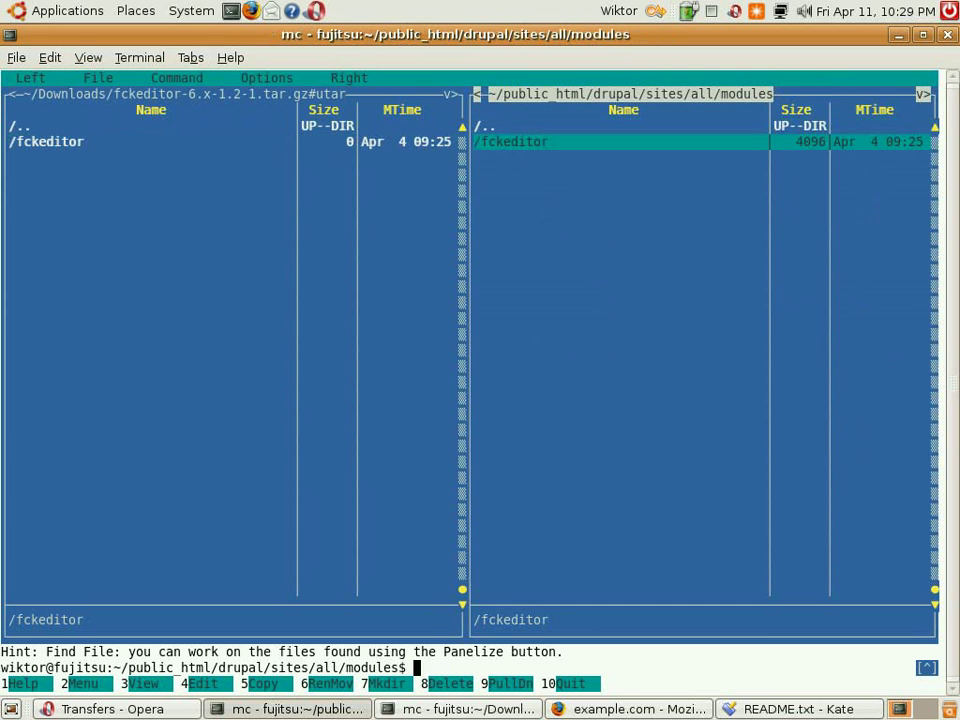
key(Return)
key(Down)
key(Down)
key(Down)
key(Down)
key(Down)
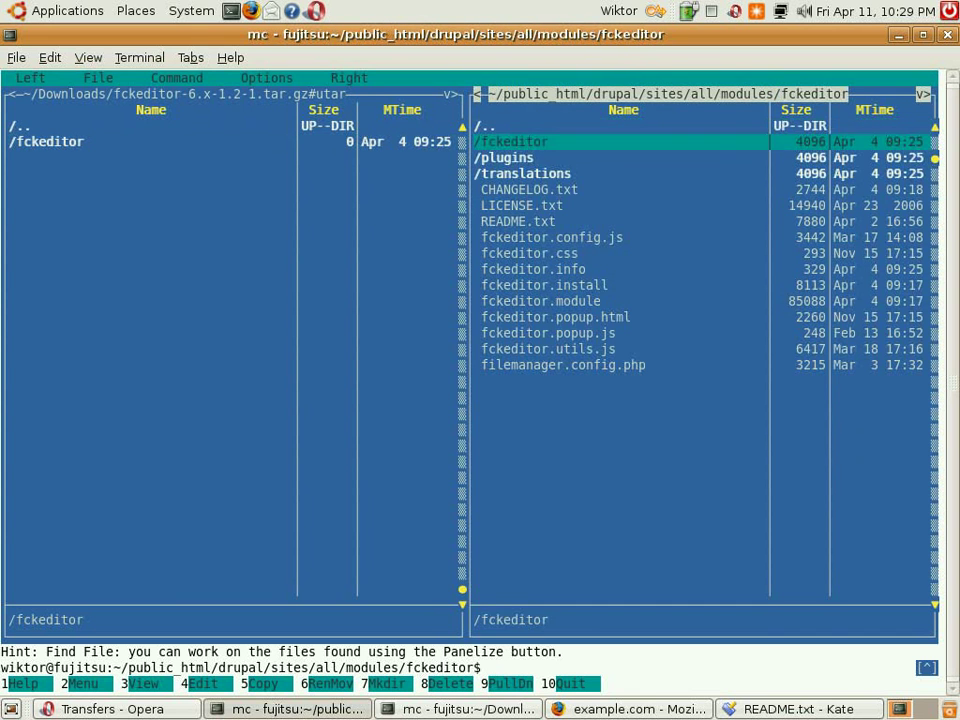
key(Down)
key(F3)
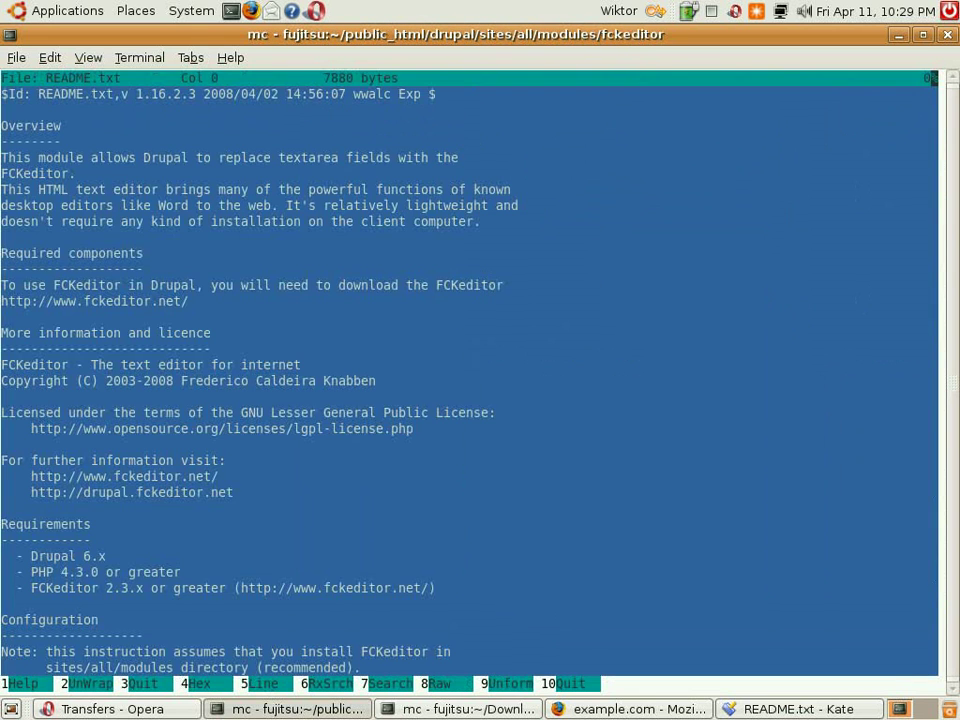
key(F3)
Switch to README.txt in Kate, ignore the changed-on-disk notice, and examine configuration steps 1 and 2 about unzipping the module and downloading FCKeditor.
click(800, 709)
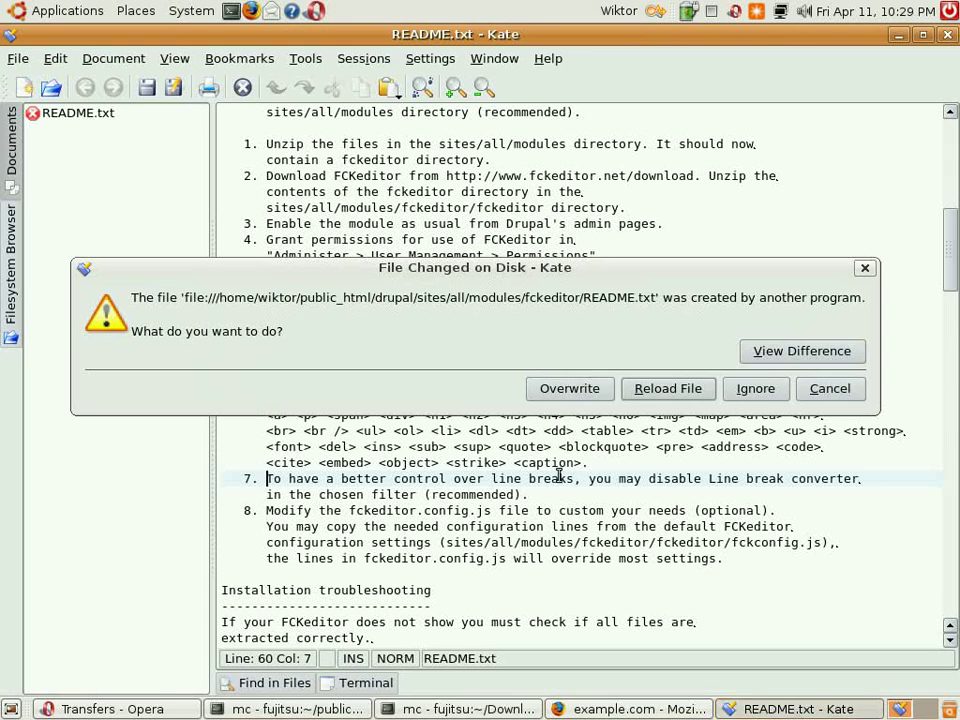
click(778, 392)
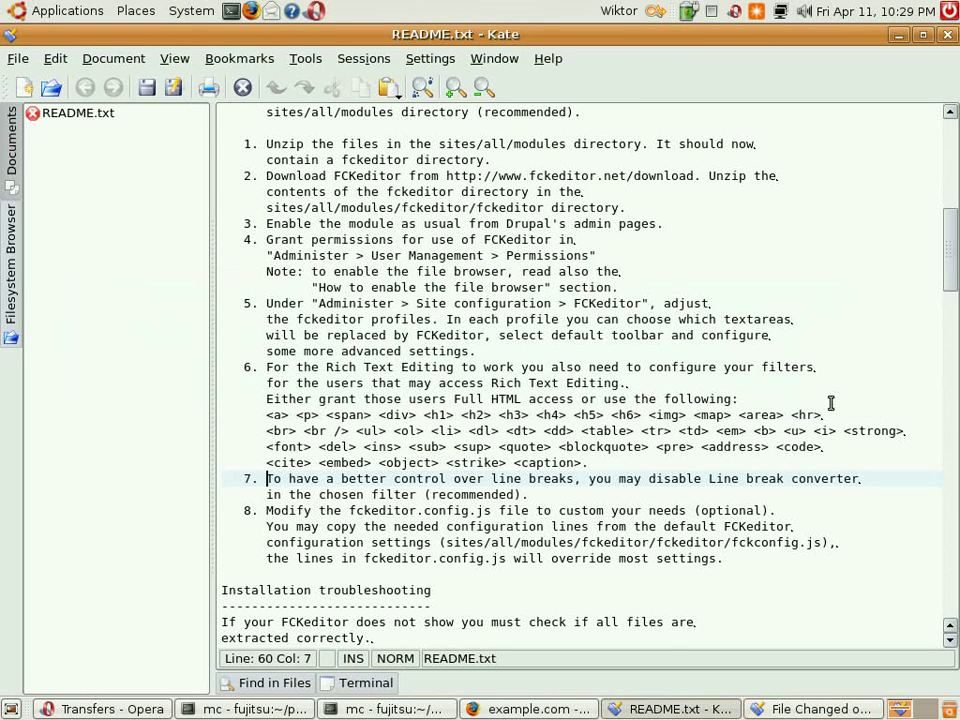
scroll(563, 319, up, 5)
click(312, 389)
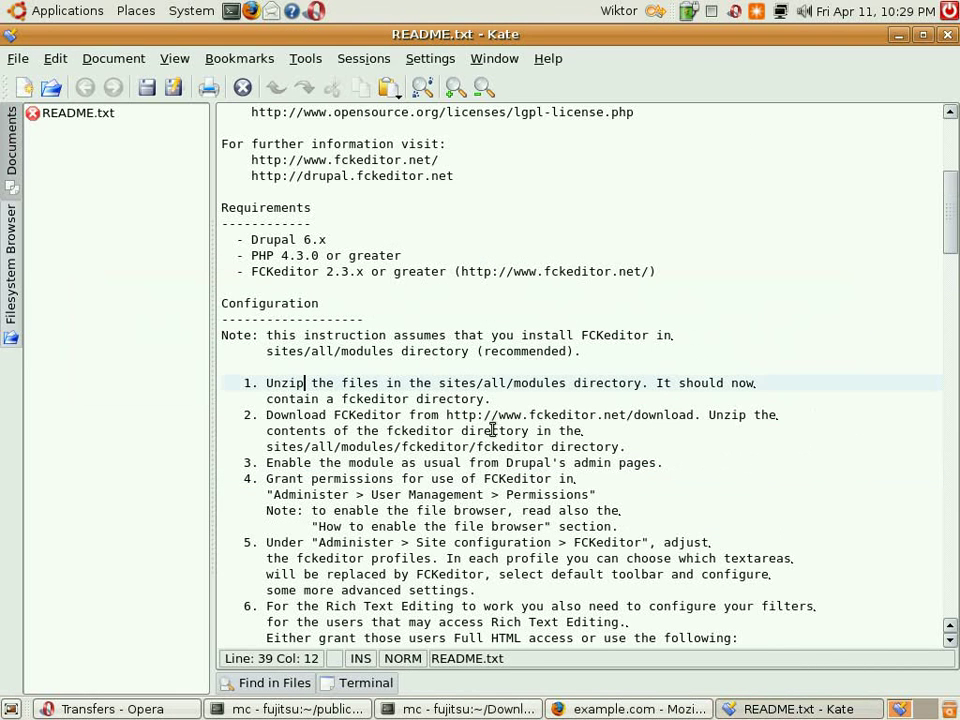
drag(261, 392, 486, 399)
click(437, 441)
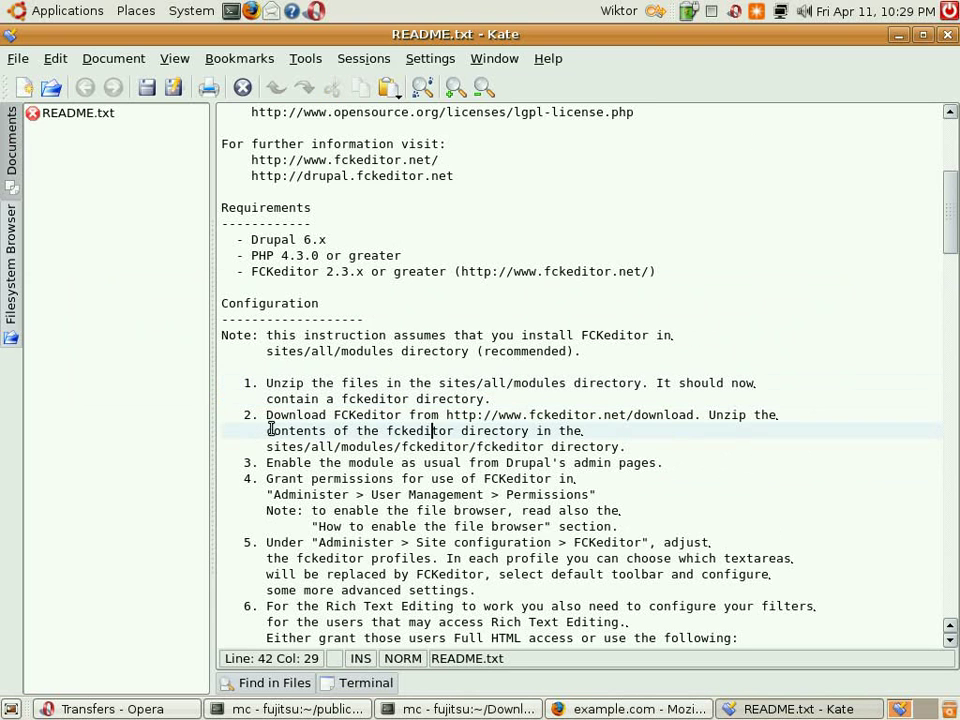
drag(267, 415, 402, 416)
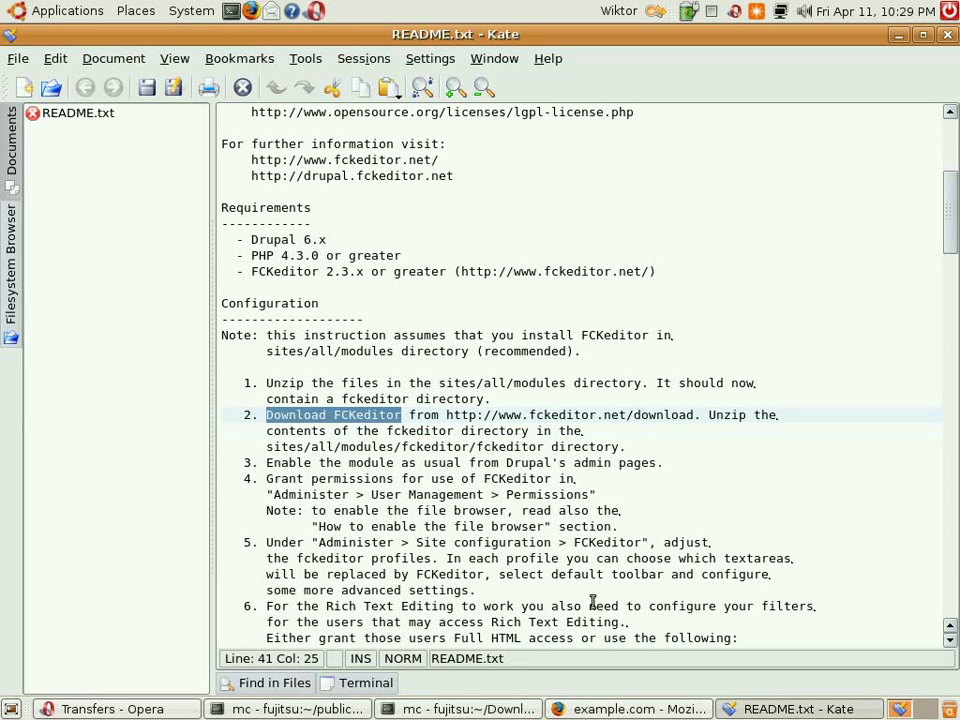
click(453, 415)
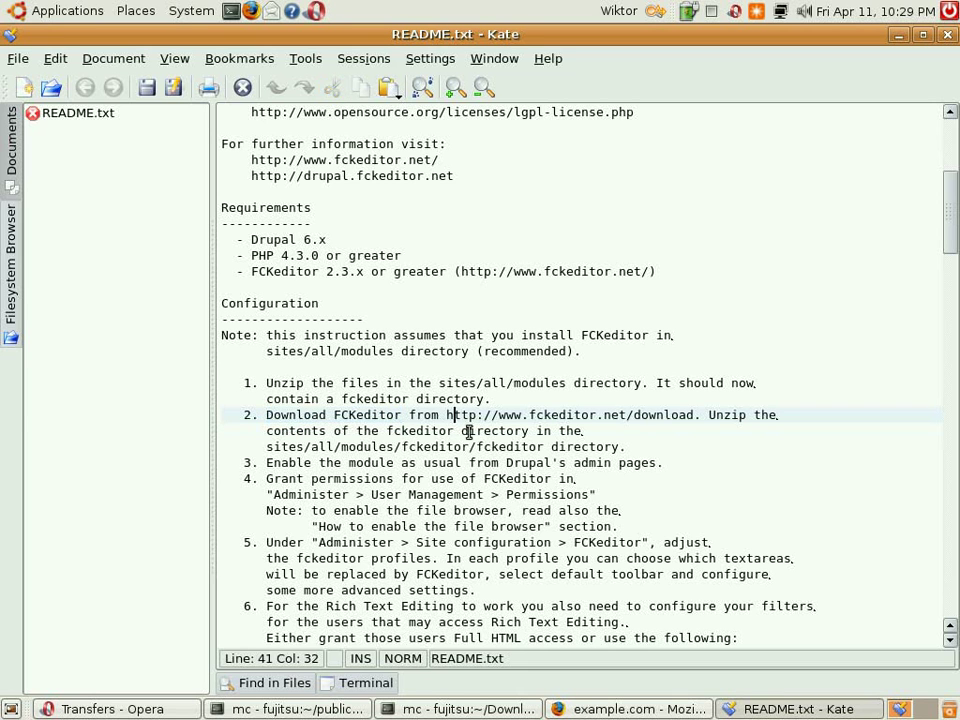
Switch to Opera and download FCKeditor_2.6.tar.gz from the fckeditor.net download page, saving it to the Downloads folder.
click(182, 701)
click(505, 86)
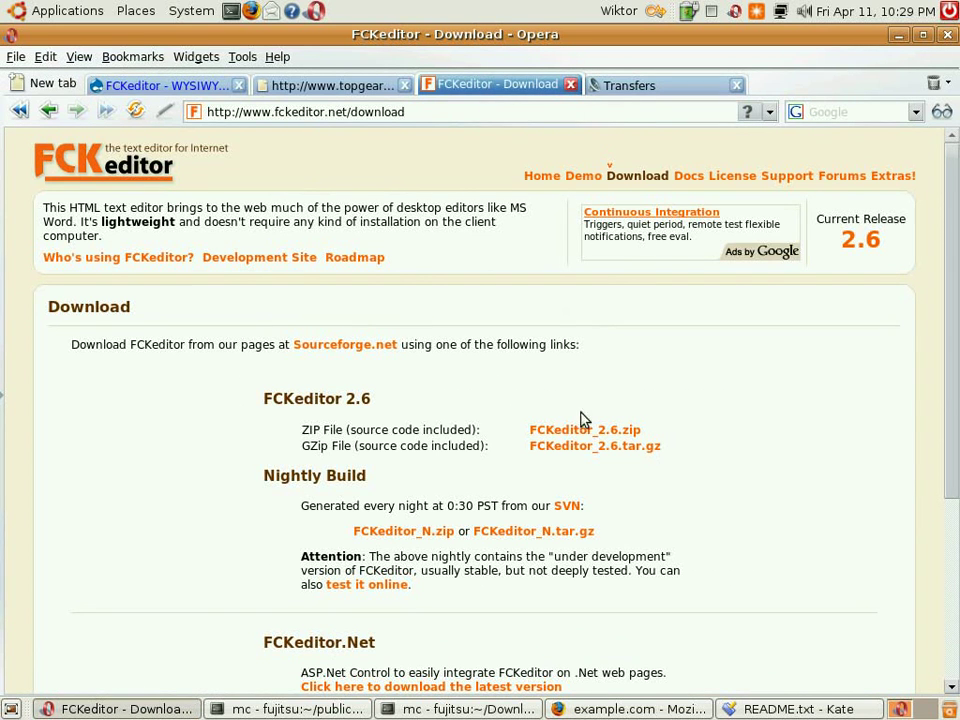
click(572, 446)
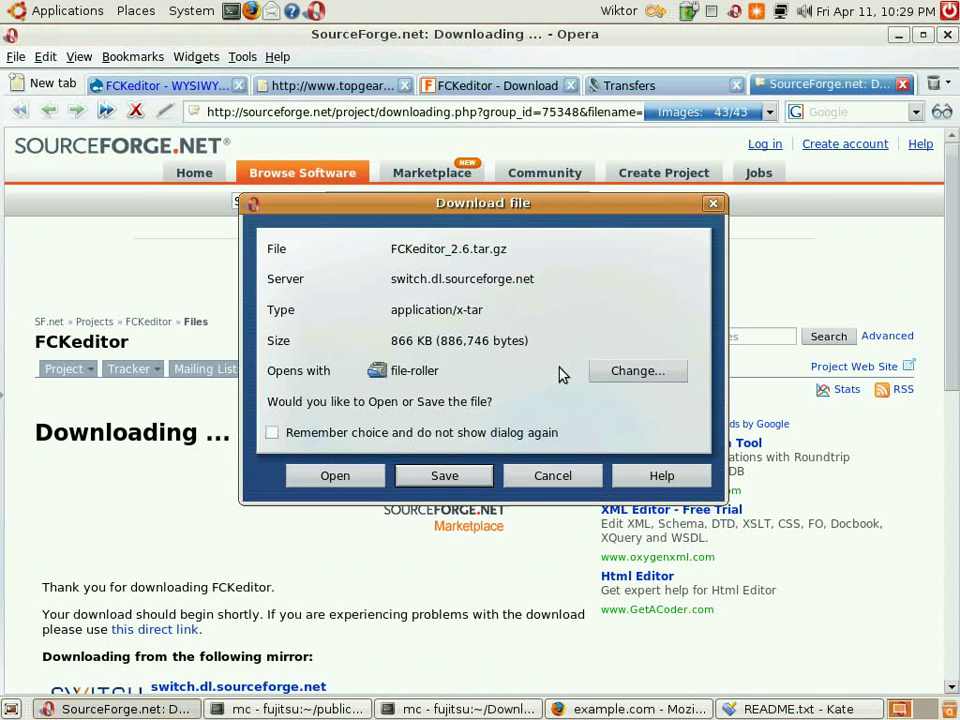
click(476, 488)
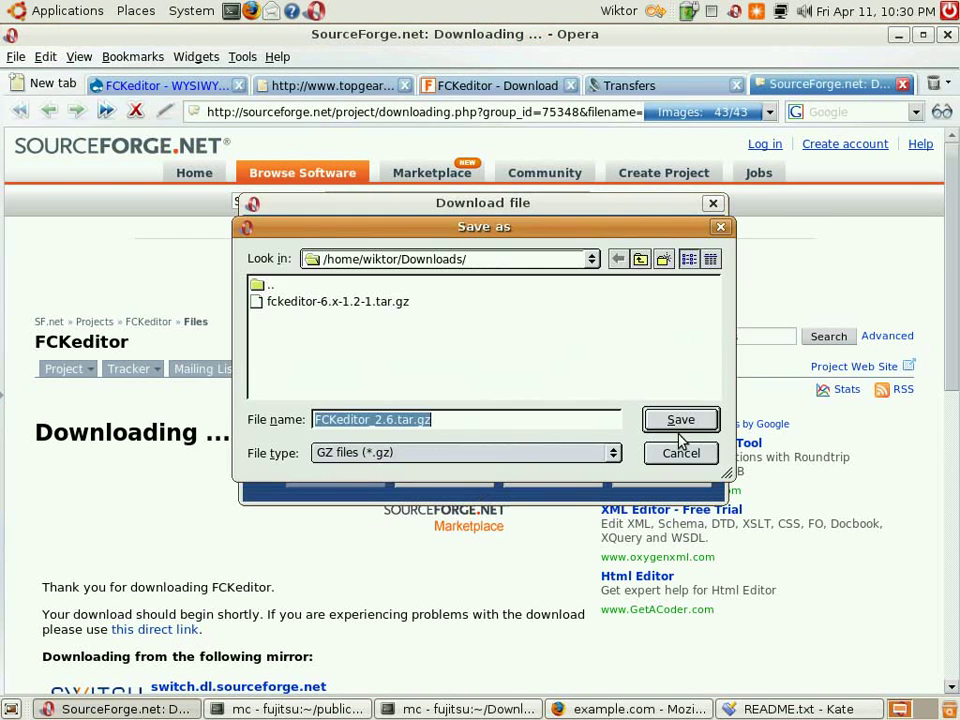
key(Return)
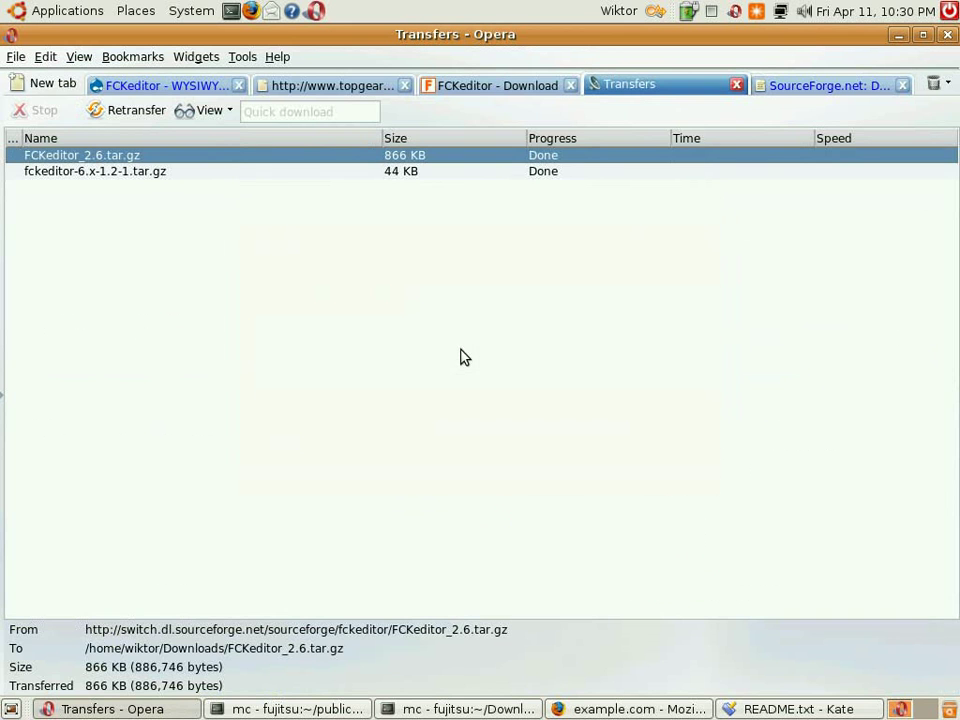
Switch to Midnight Commander, leave the module archive, open FCKeditor_2.6.tar.gz and select its fckeditor folder.
click(305, 712)
key(Tab)
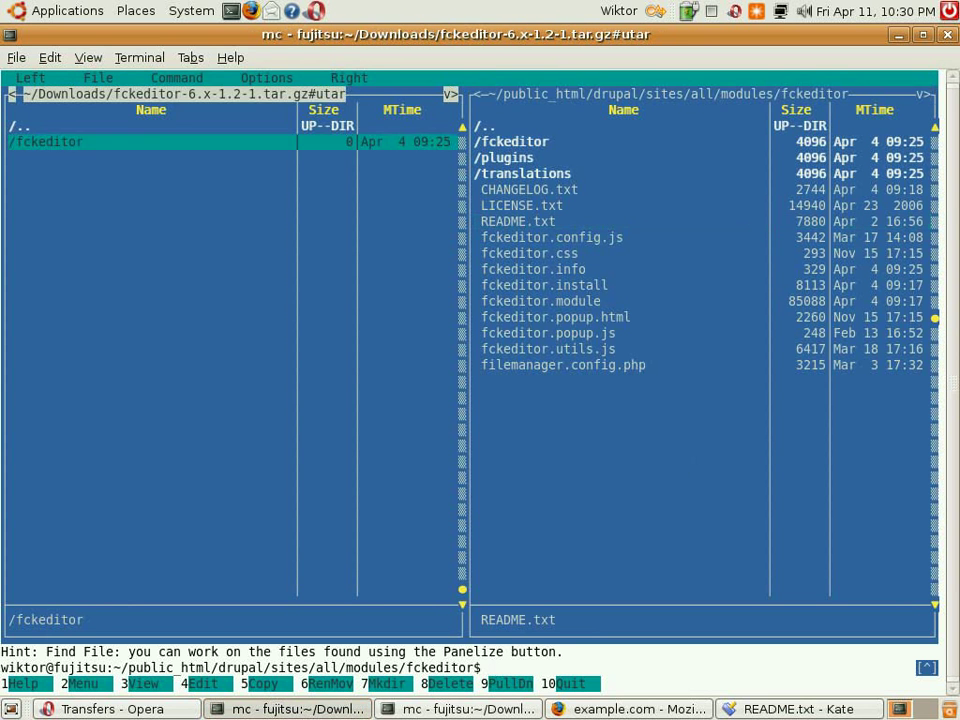
key(Up)
key(Return)
click(90, 141)
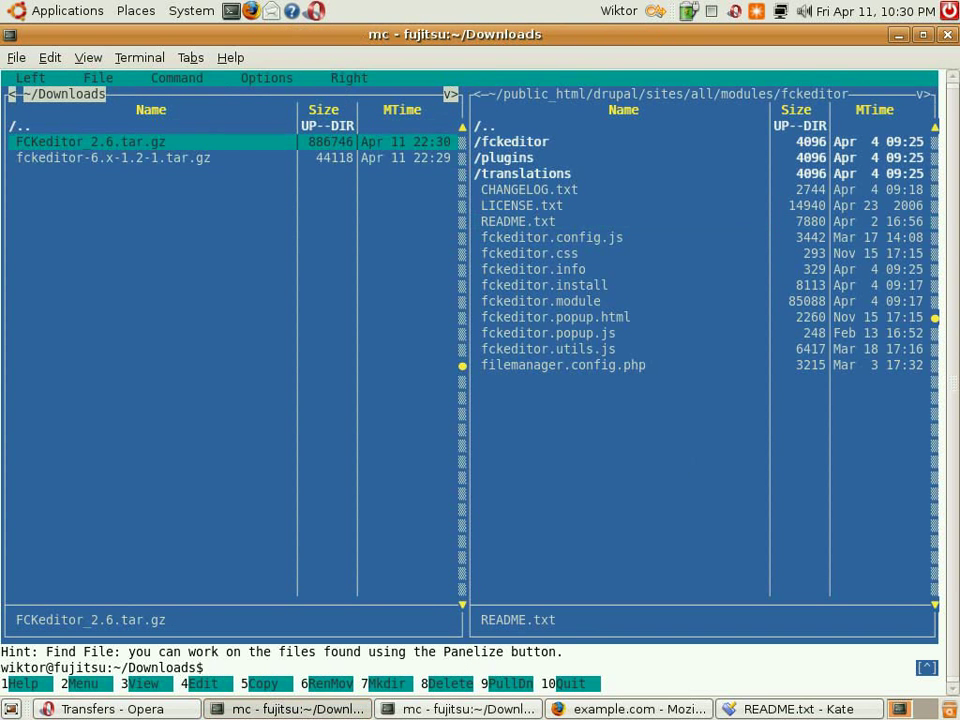
key(Return)
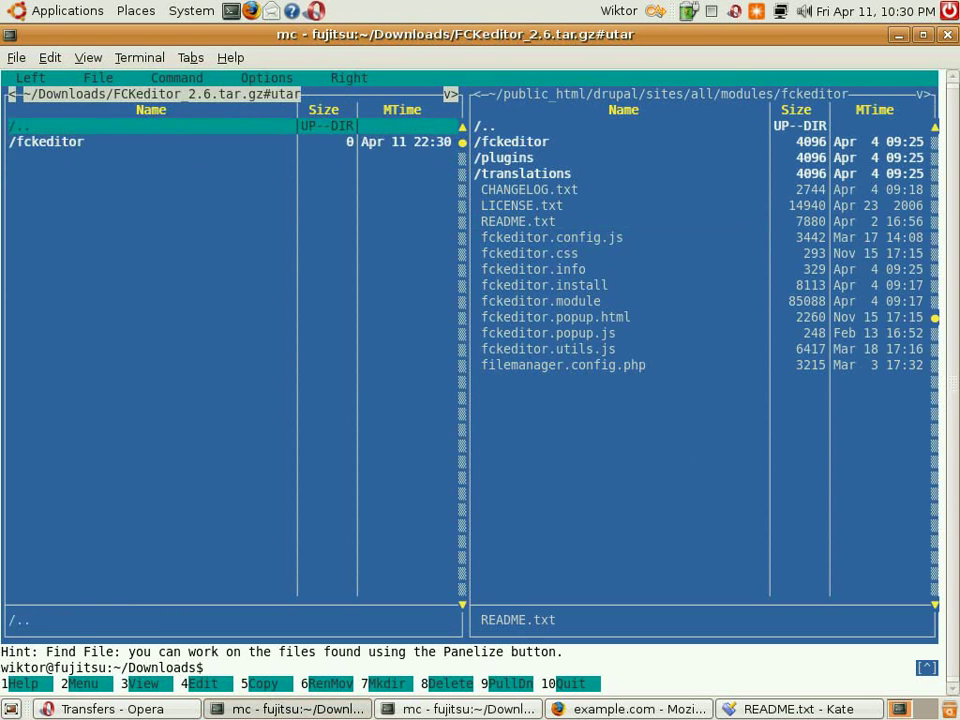
click(47, 141)
Check in Kate's README.txt where the FCKeditor files must be unzipped, ignoring the changed-on-disk notice.
key(alt+Tab)
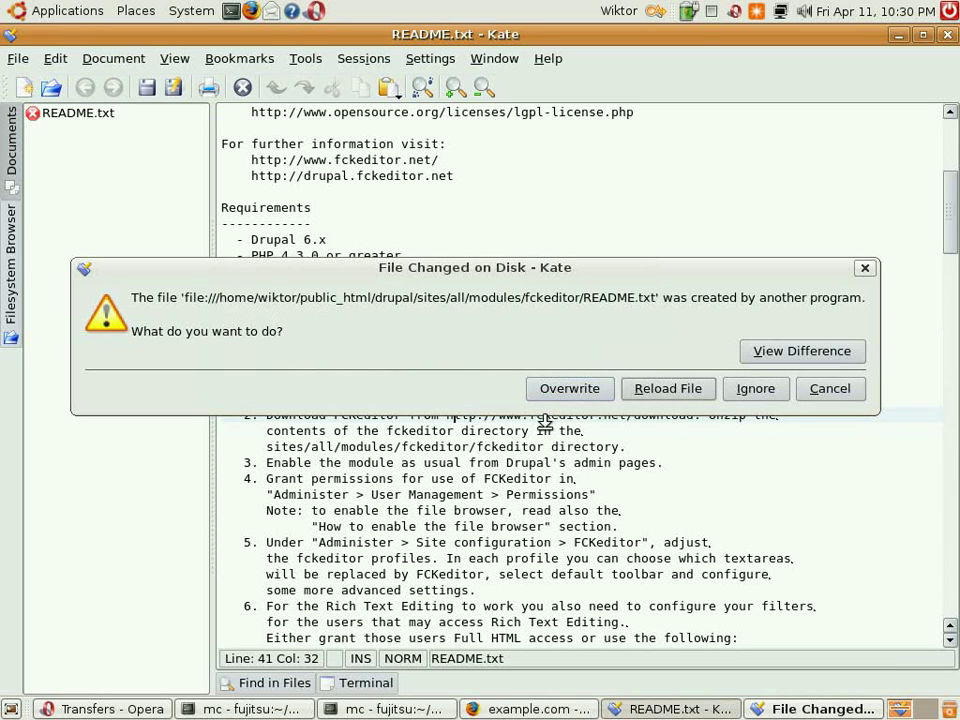
click(748, 394)
scroll(761, 403, down, 1)
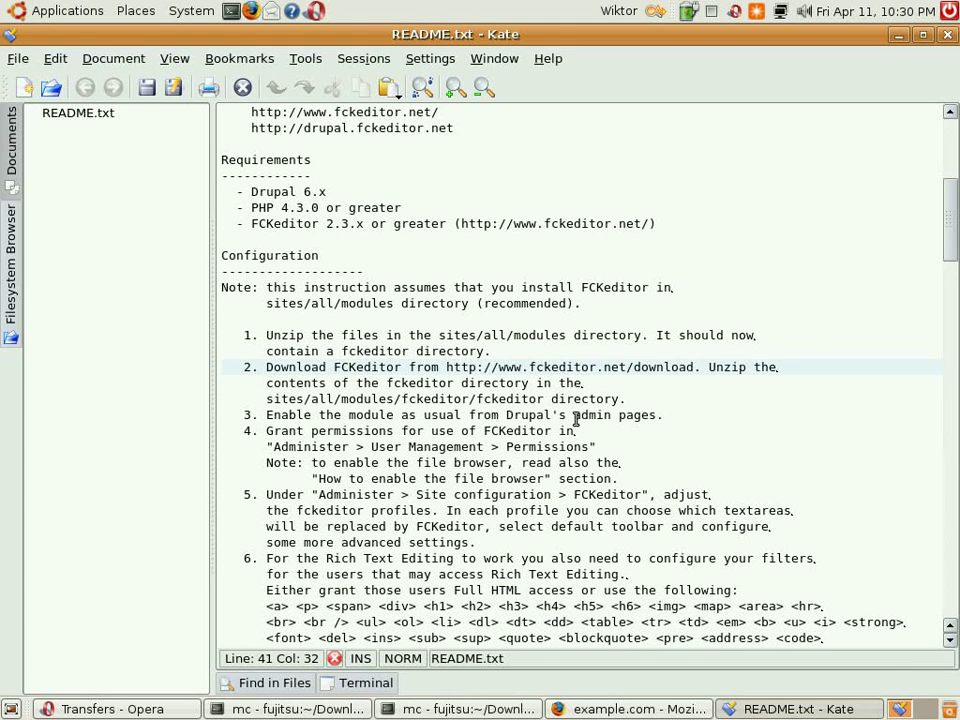
Switch to Midnight Commander and open the fckeditor subfolder inside sites/all/modules/fckeditor as the copy destination.
click(290, 709)
key(Tab)
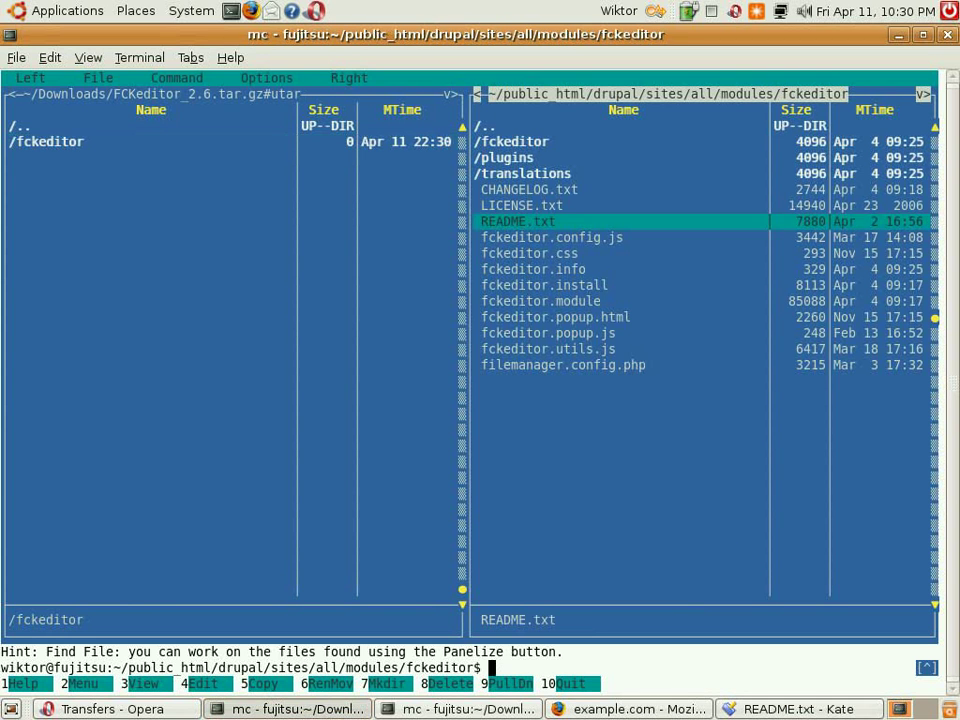
key(Up)
key(Up)
key(Up)
key(Up)
key(Up)
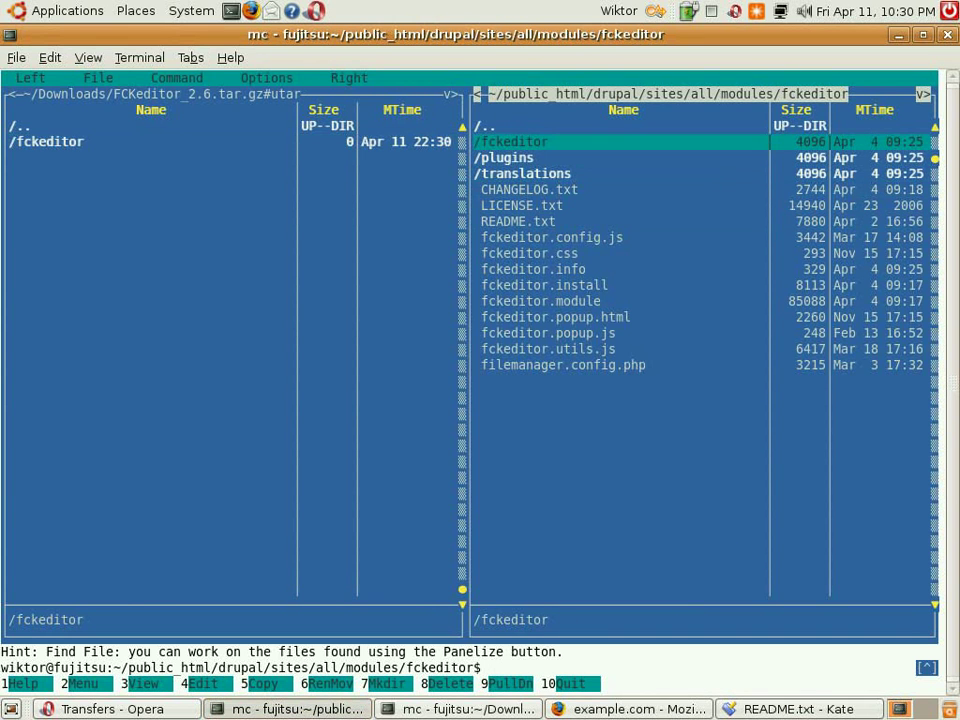
key(Return)
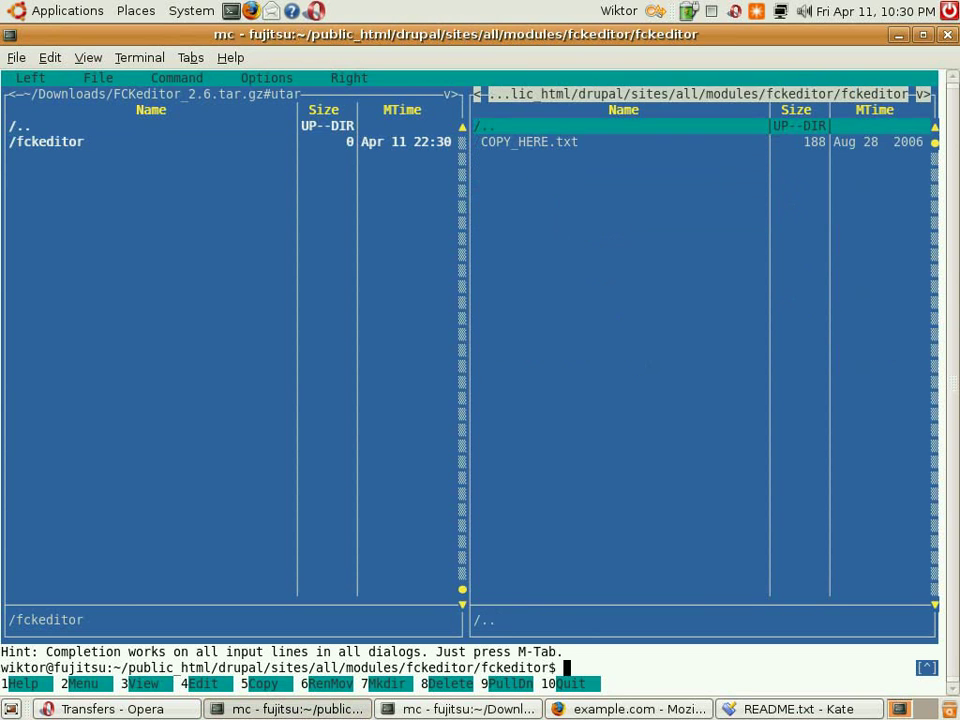
Copy everything inside the FCKeditor 2.6 archive's fckeditor folder to sites/all/modules/fckeditor/fckeditor, and return to the module's main folder.
key(Tab)
key(Return)
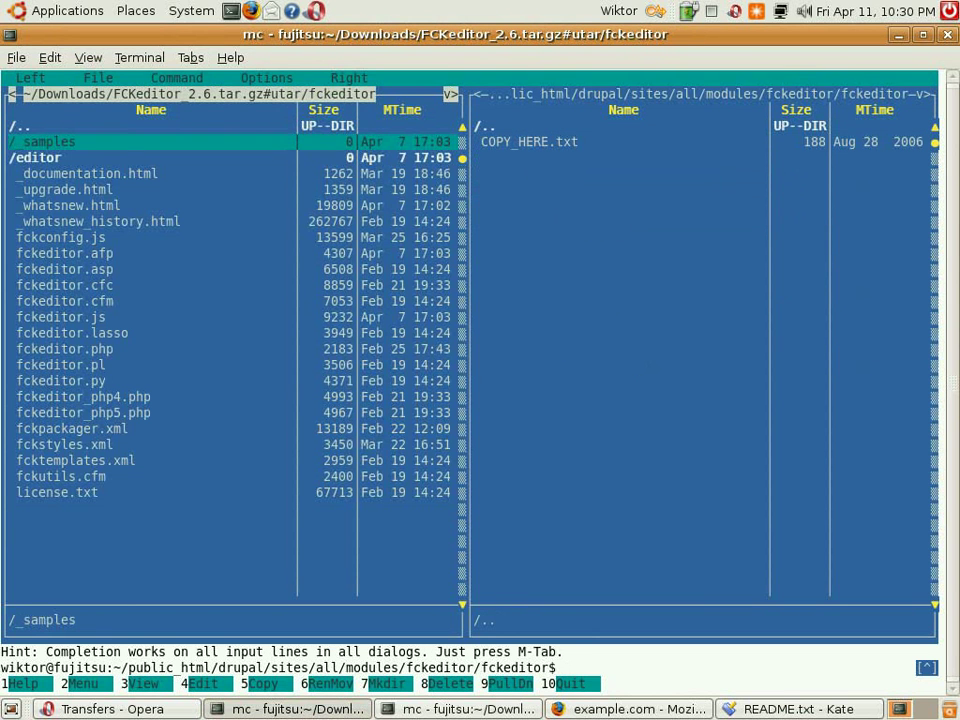
key(Insert)
key(Insert)
key(Insert)
key(Insert)
key(Insert)
key(Insert)
key(Insert)
key(Insert)
key(Insert)
key(Insert)
key(Insert)
key(Insert)
key(Insert)
key(Insert)
key(Insert)
key(Insert)
key(Insert)
key(Insert)
key(Insert)
key(Insert)
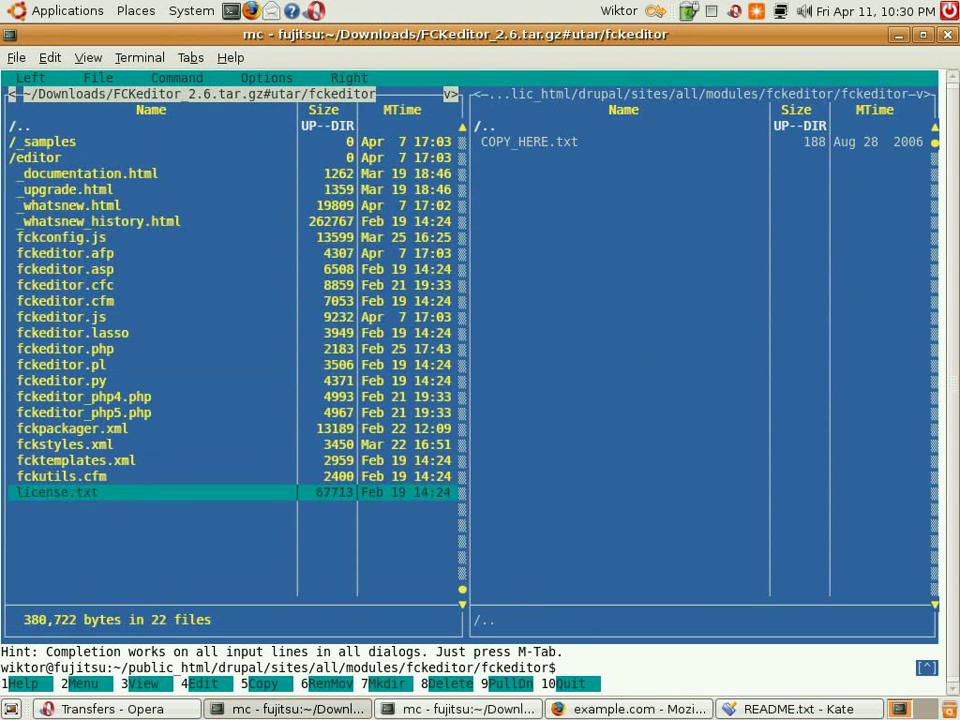
key(Insert)
key(F5)
key(Return)
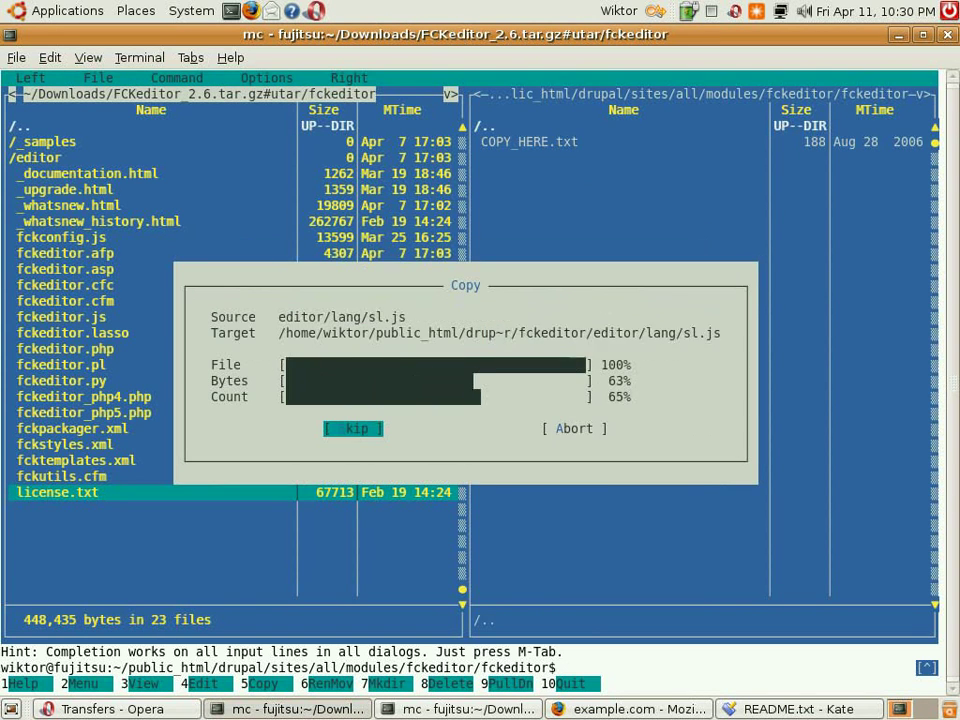
key(Tab)
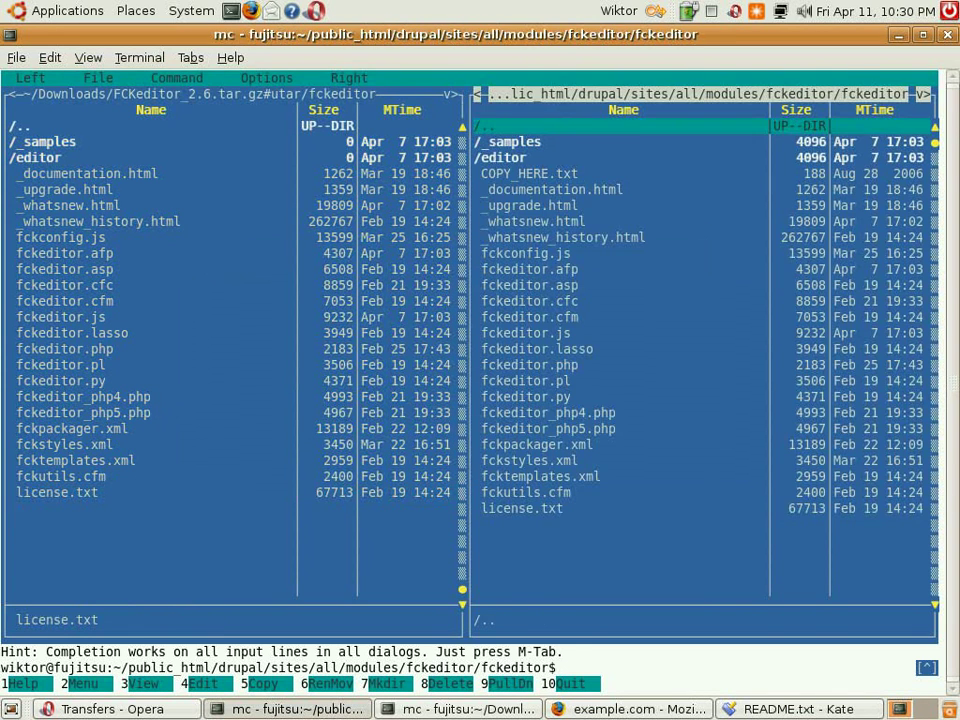
key(Return)
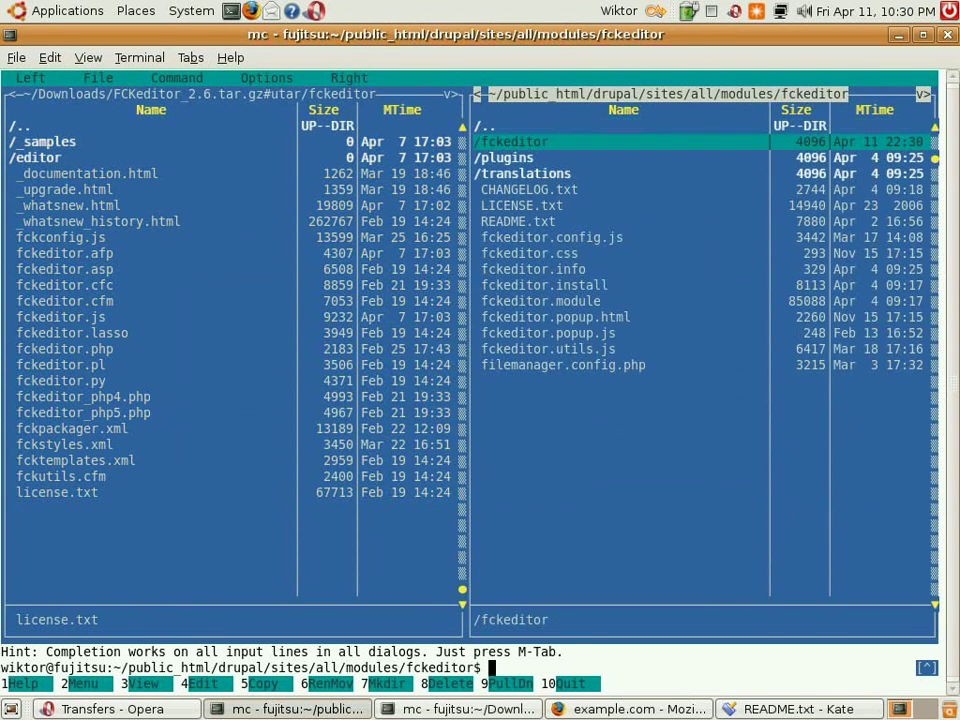
Check README.txt in Kate for the module enabling instruction, and open Drupal's Modules administration page in Firefox.
click(769, 711)
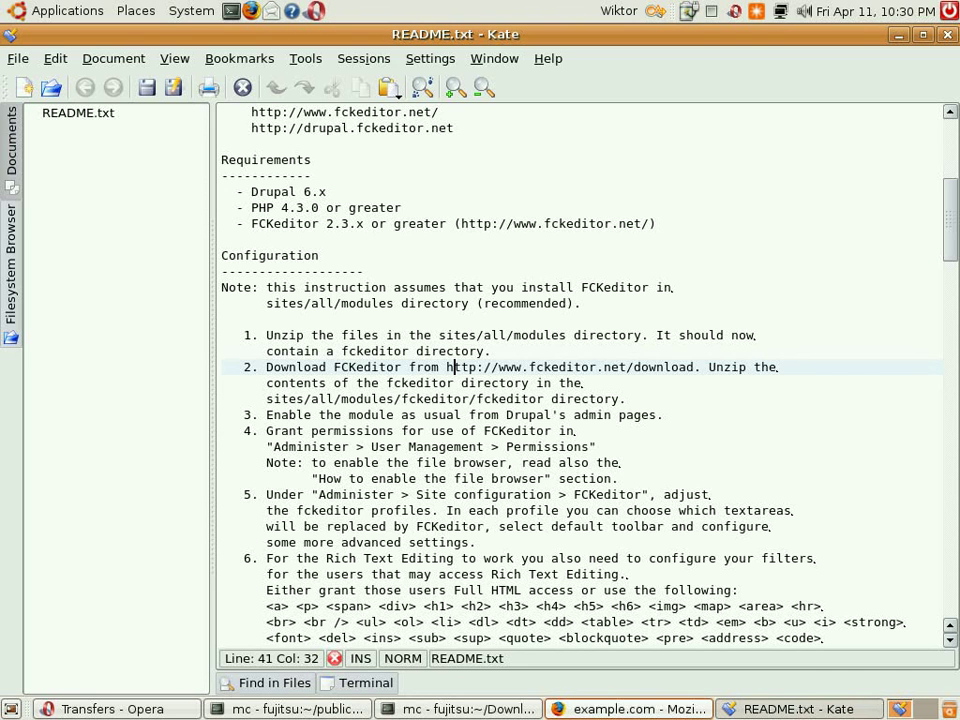
click(628, 709)
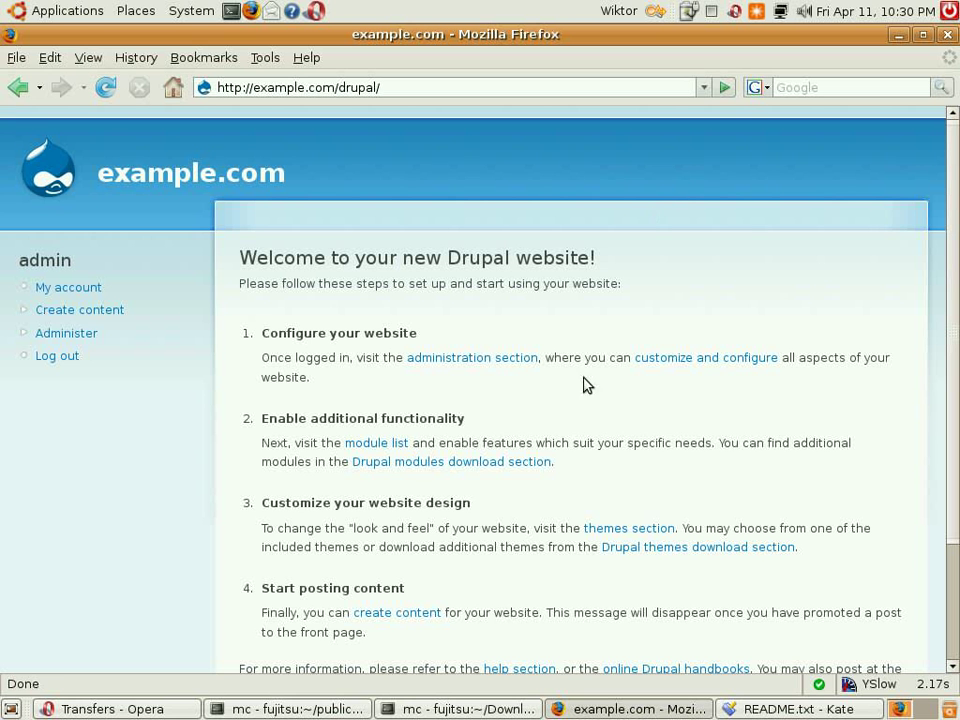
click(88, 335)
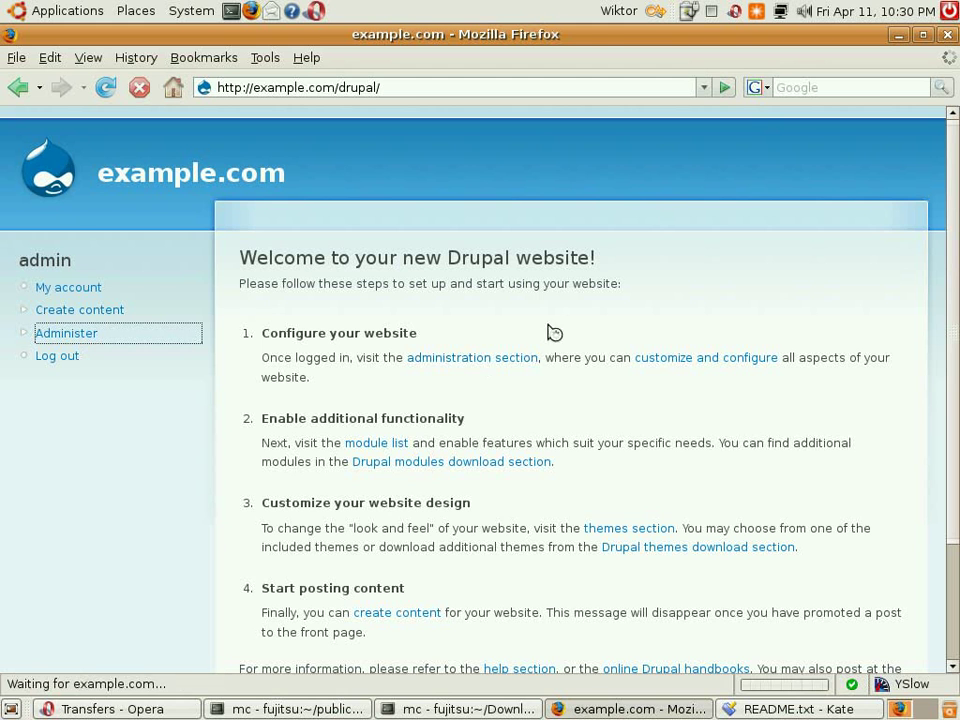
scroll(620, 300, down, 2)
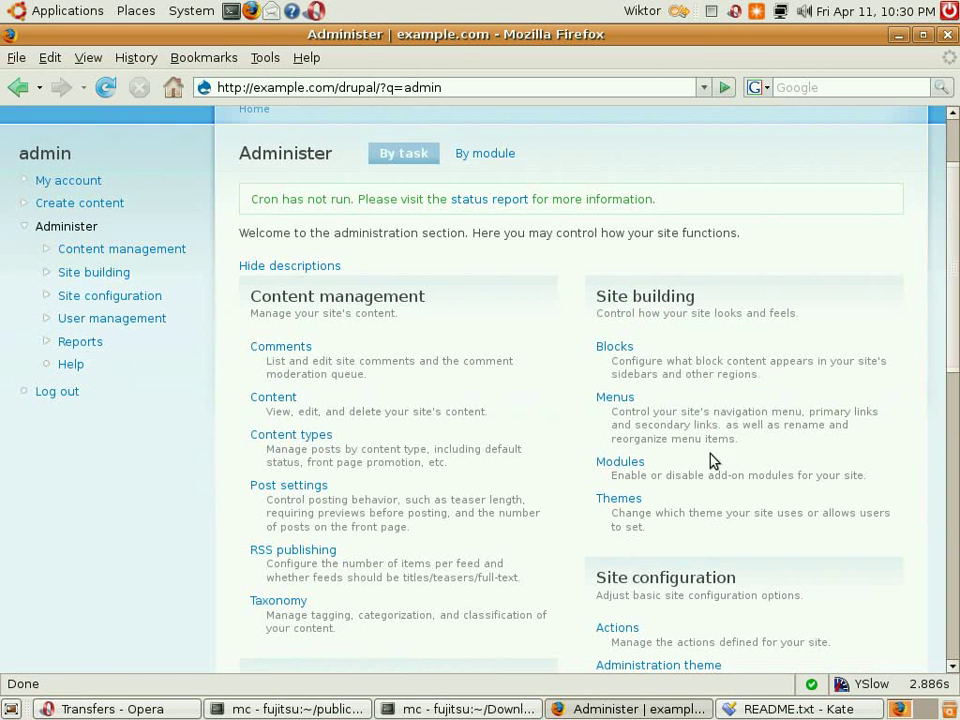
click(640, 465)
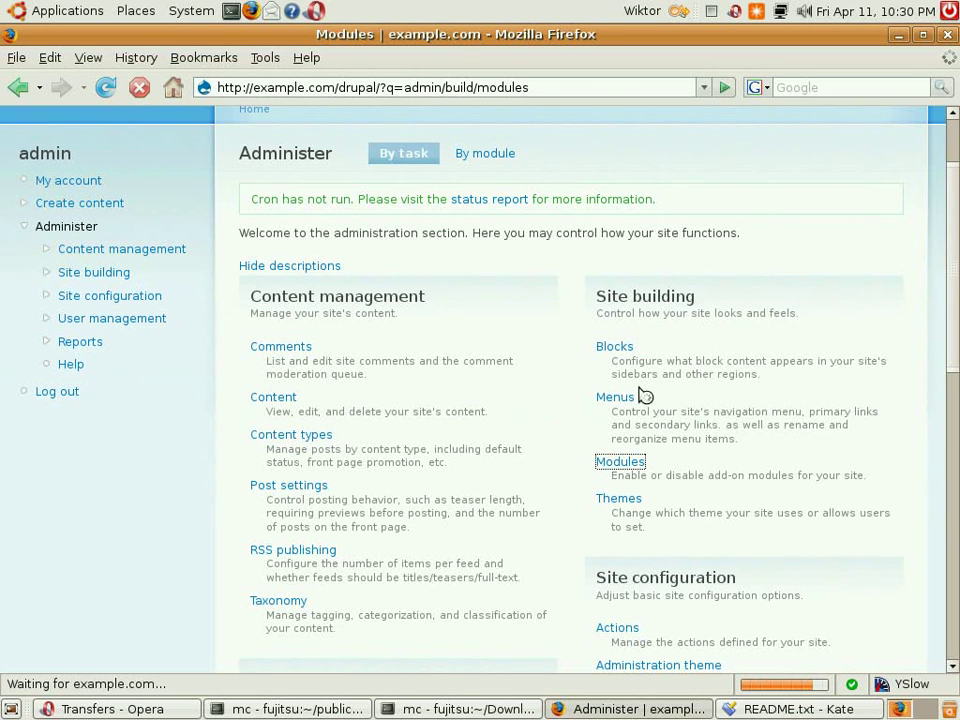
Enable the FCKeditor module in the Other group of the module list and save the configuration.
scroll(533, 418, down, 15)
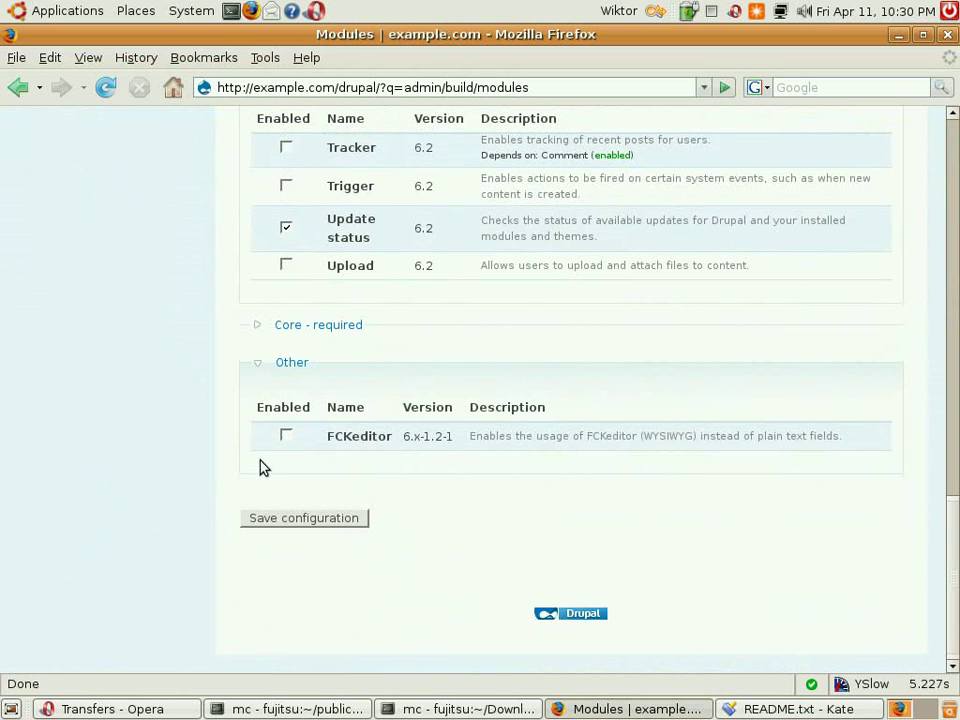
click(287, 438)
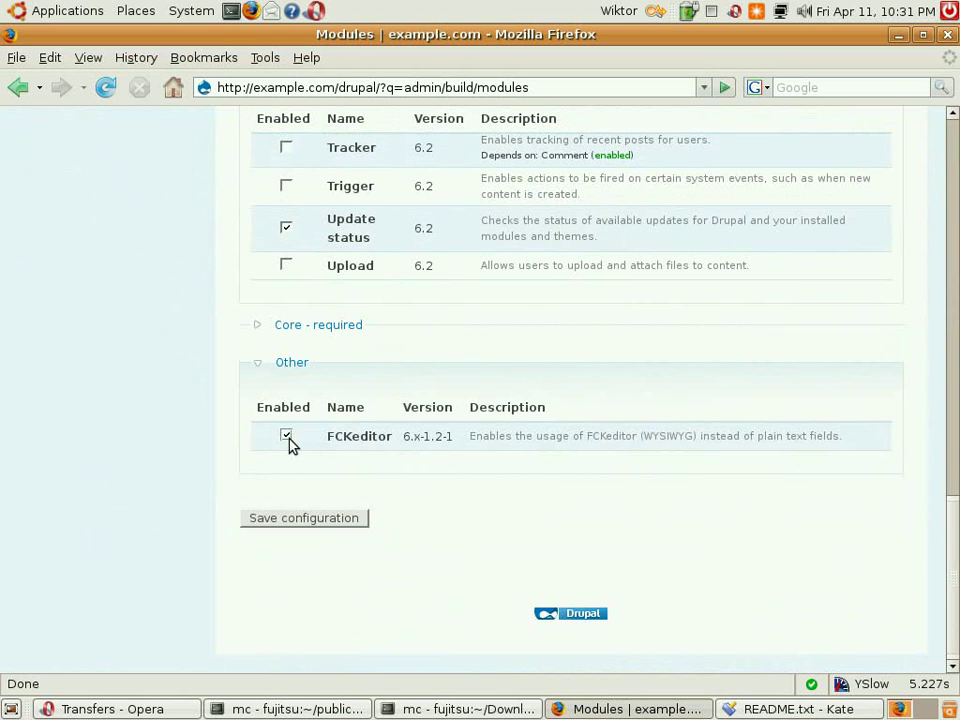
click(308, 518)
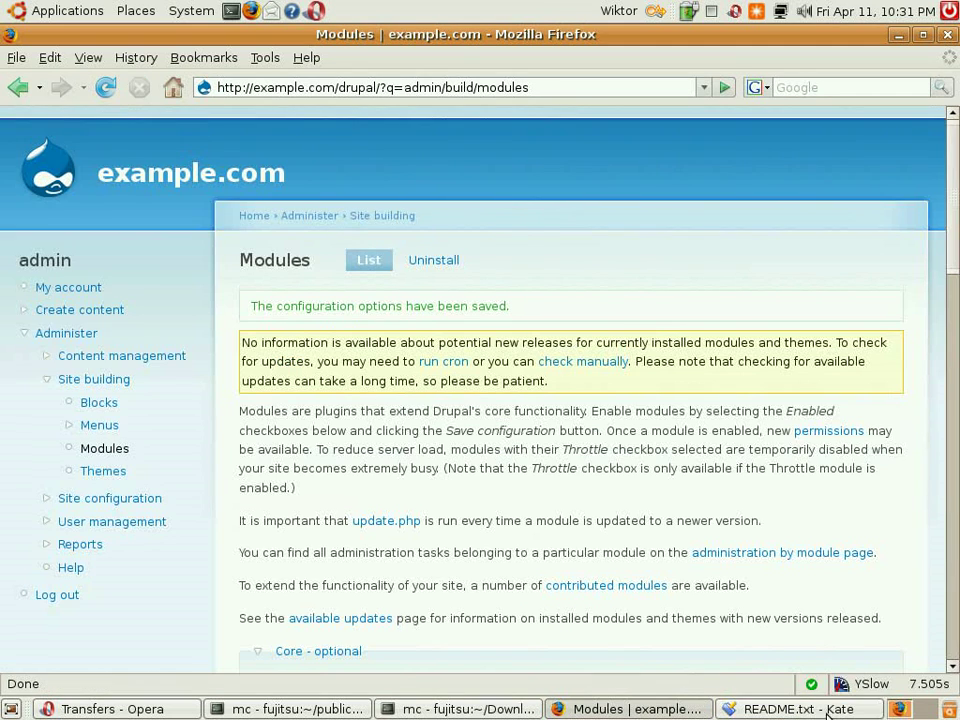
Check the permissions instruction, step 4, of README.txt in Kate, and open Drupal's user management Permissions page in Firefox.
click(797, 712)
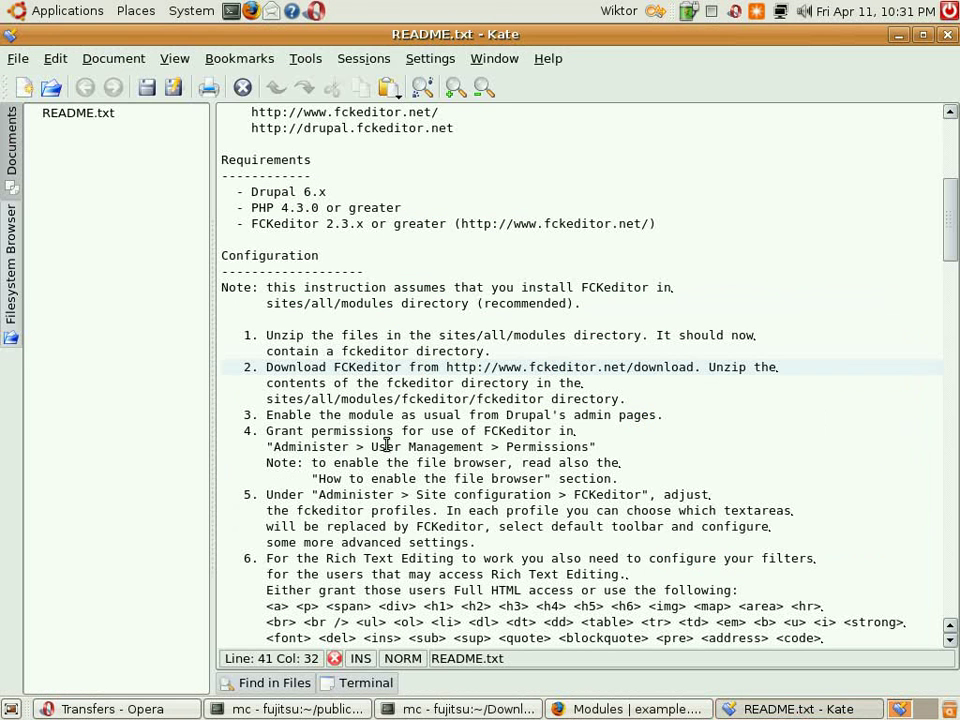
drag(266, 431, 380, 432)
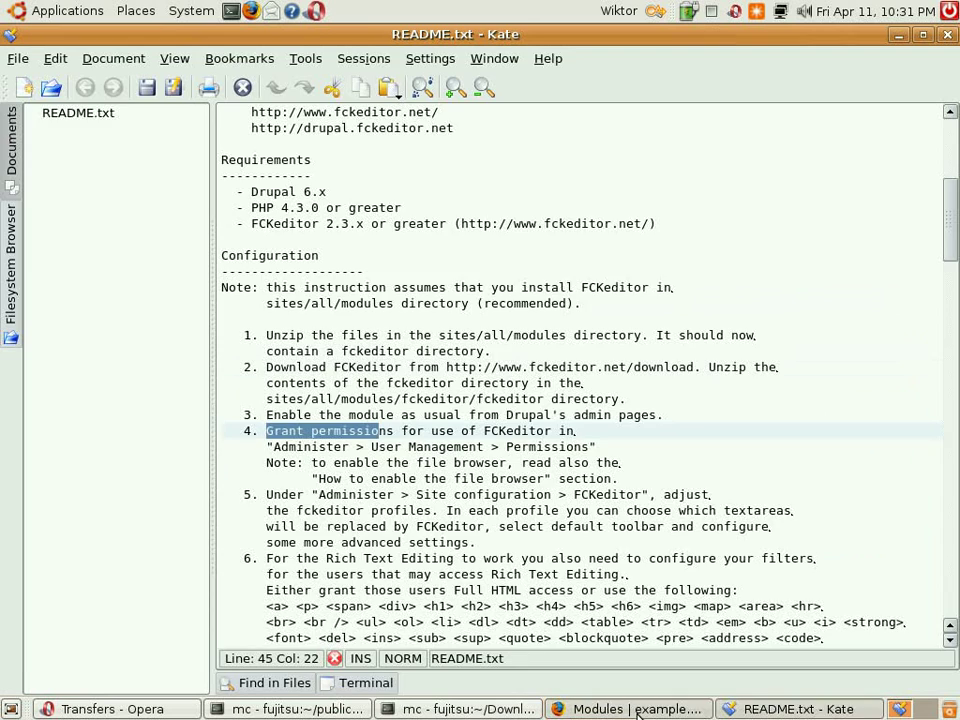
click(637, 712)
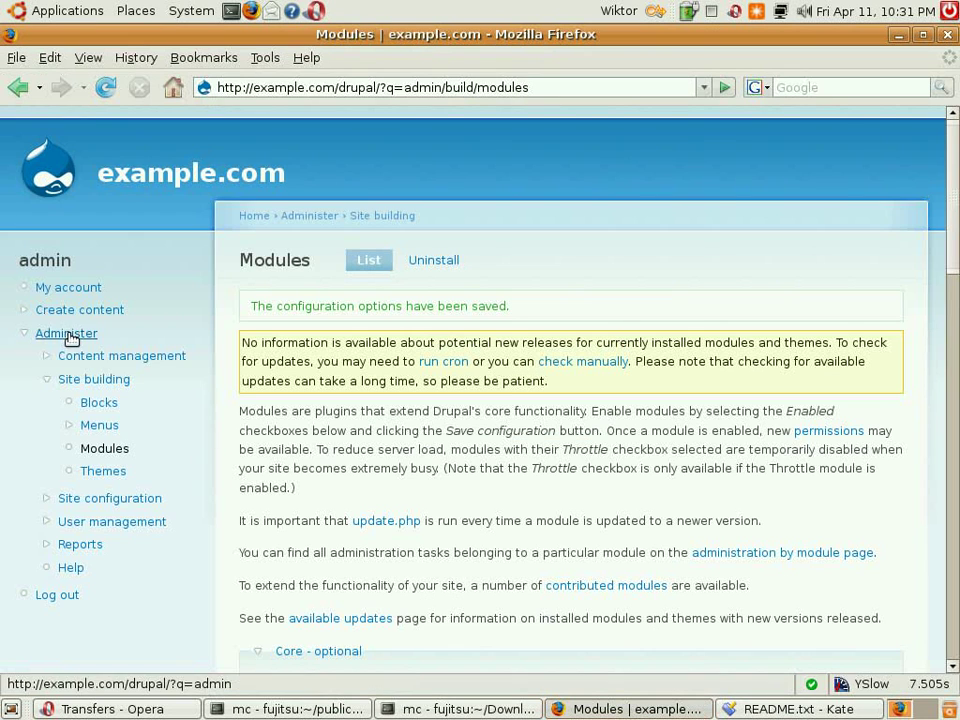
click(153, 523)
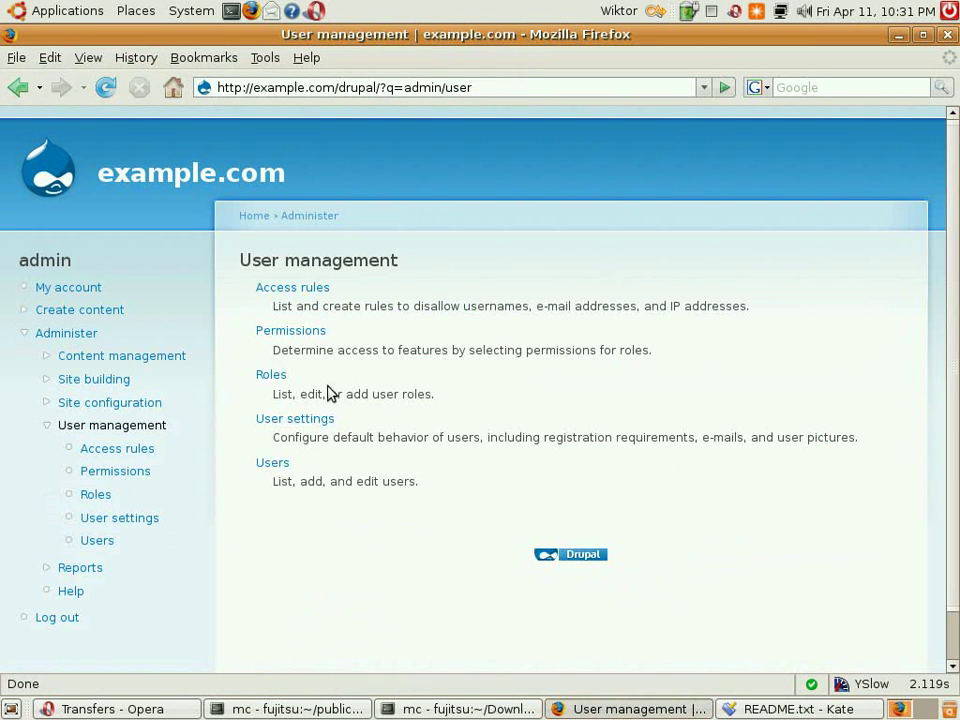
click(302, 333)
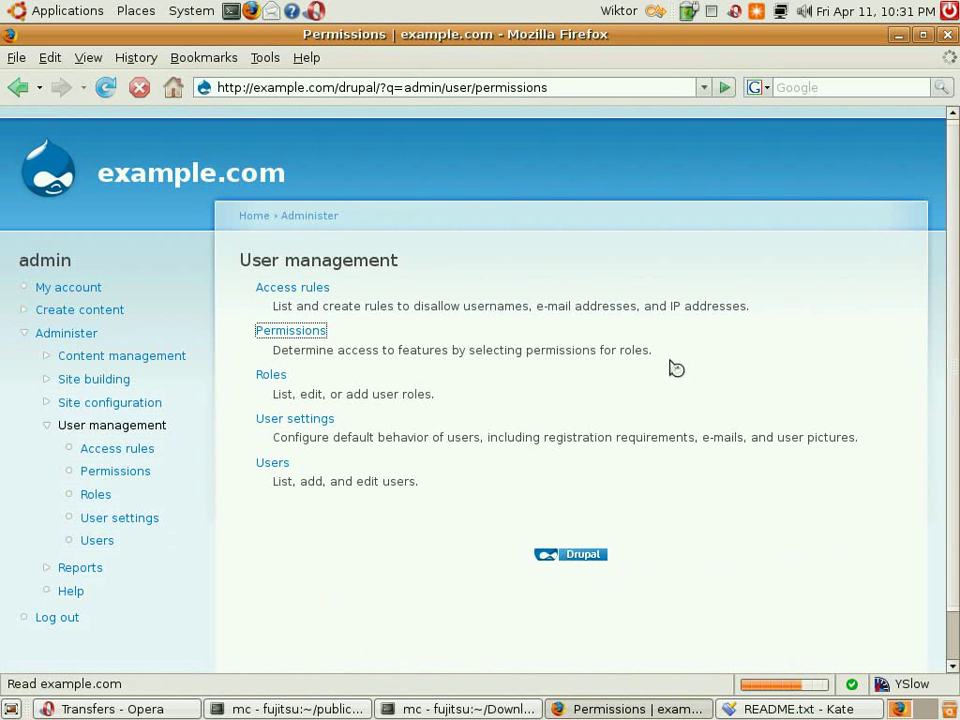
Grant the access fckeditor permission to both anonymous and authenticated users and save the permissions.
scroll(574, 440, down, 4)
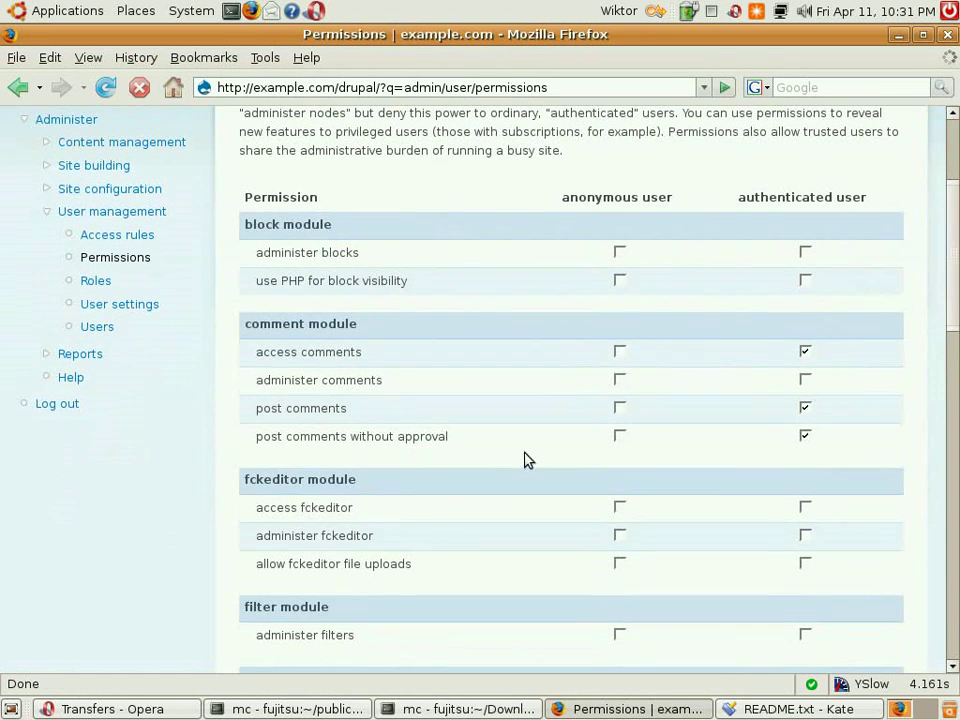
click(621, 509)
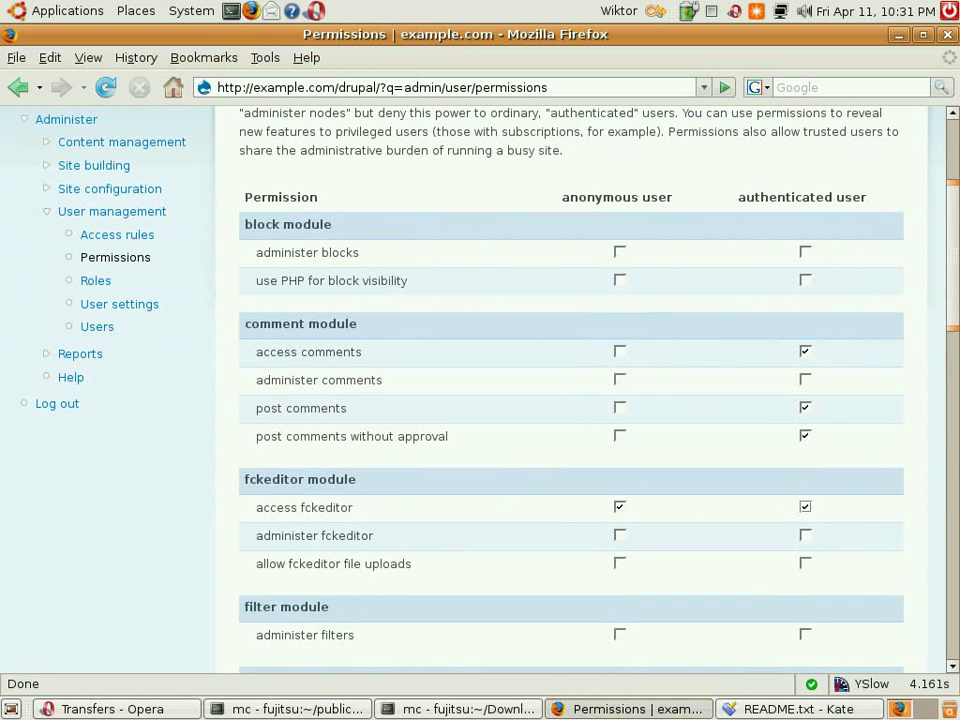
scroll(455, 587, down, 20)
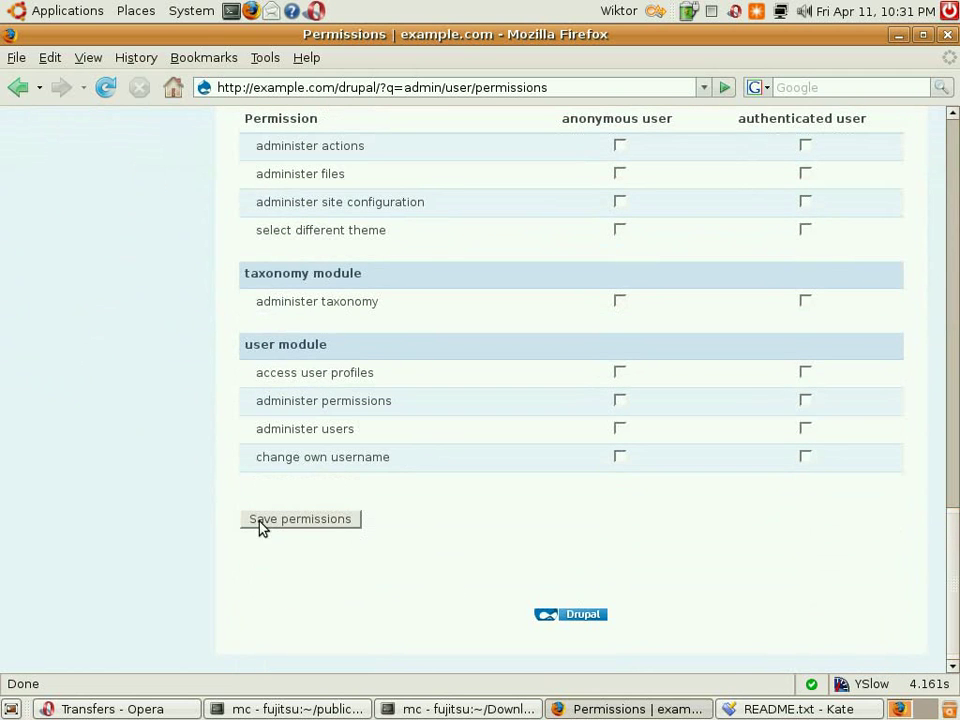
click(262, 520)
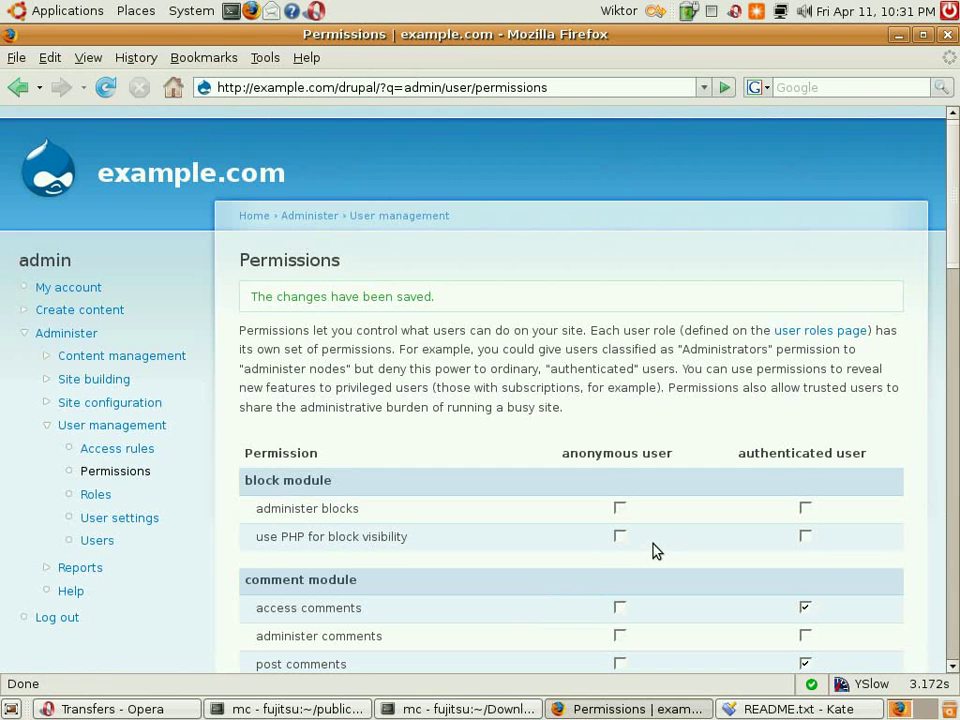
Read step 5 of README.txt in Kate about adjusting the profiles, and open Drupal's FCKeditor settings page in Firefox.
key(alt+Tab)
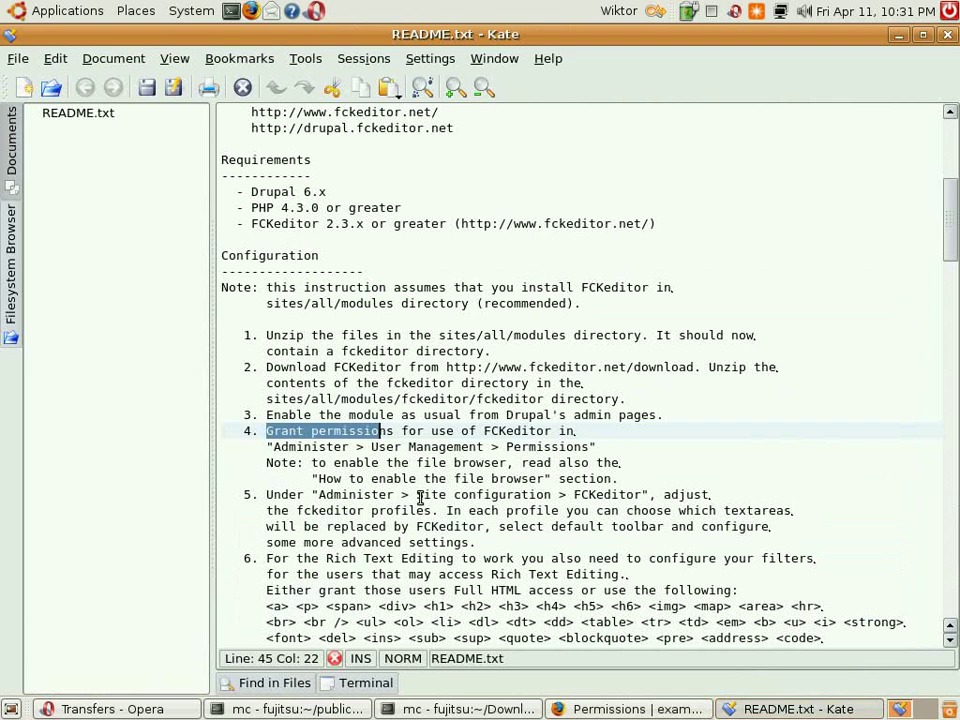
scroll(339, 510, down, 1)
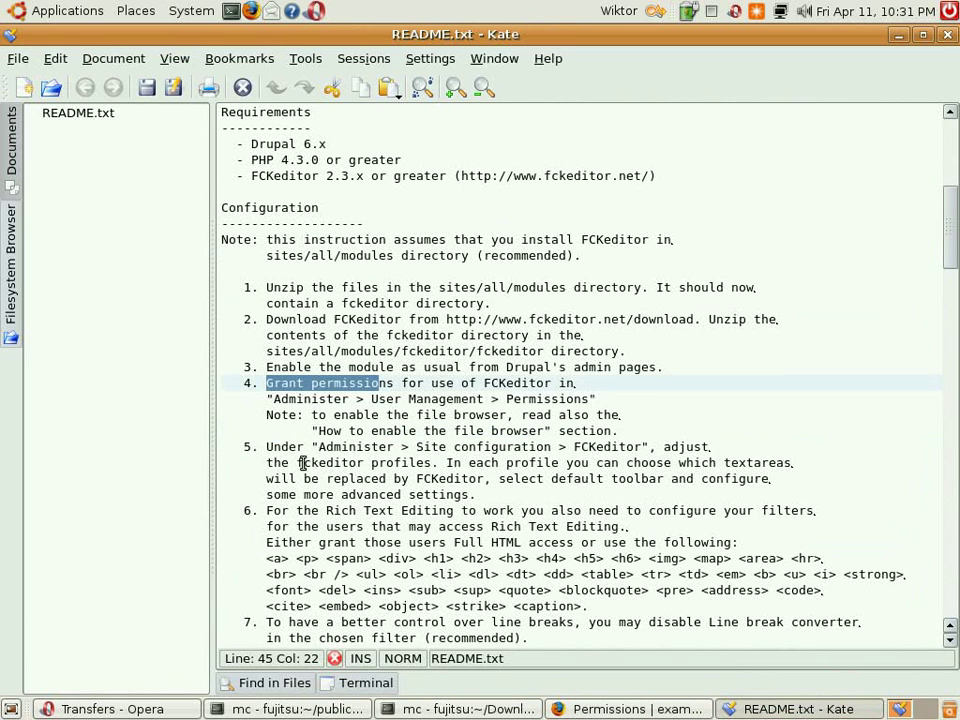
drag(266, 449, 380, 465)
click(470, 450)
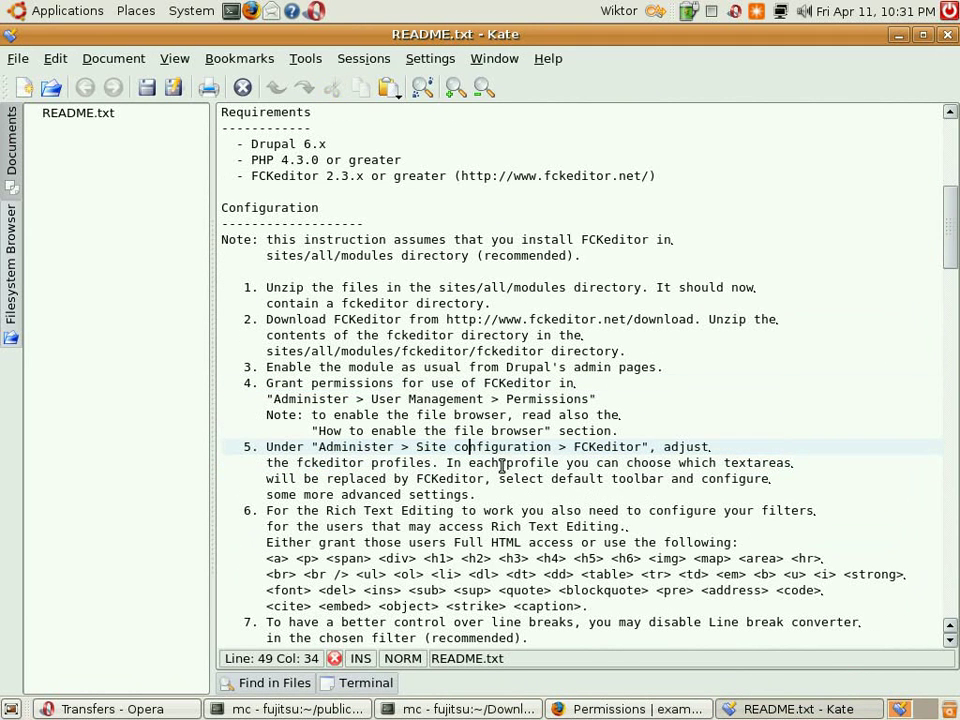
click(640, 709)
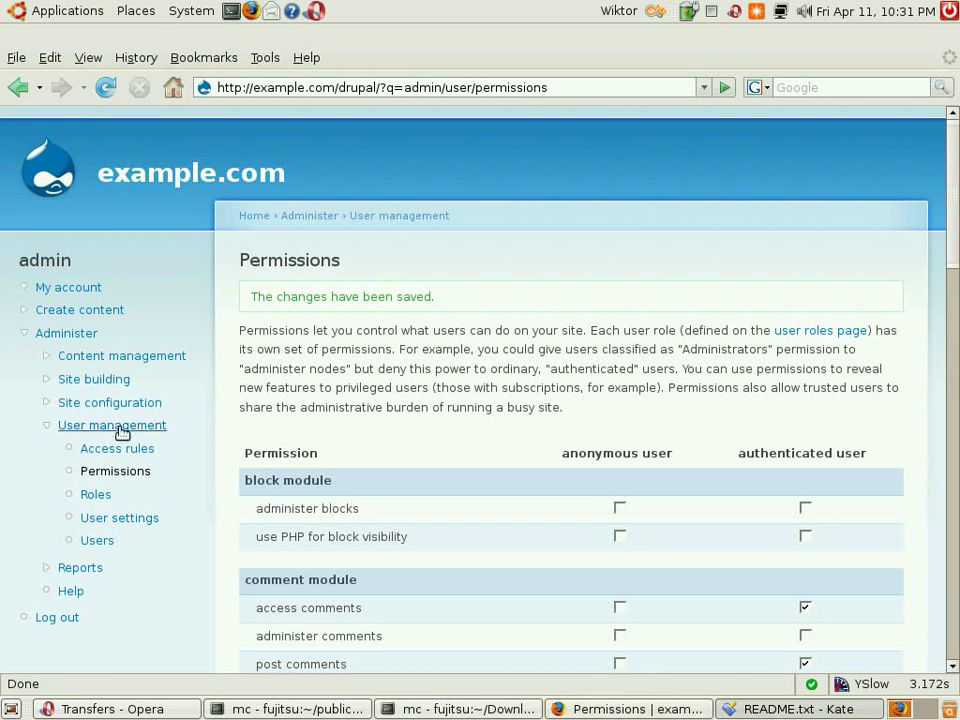
click(76, 335)
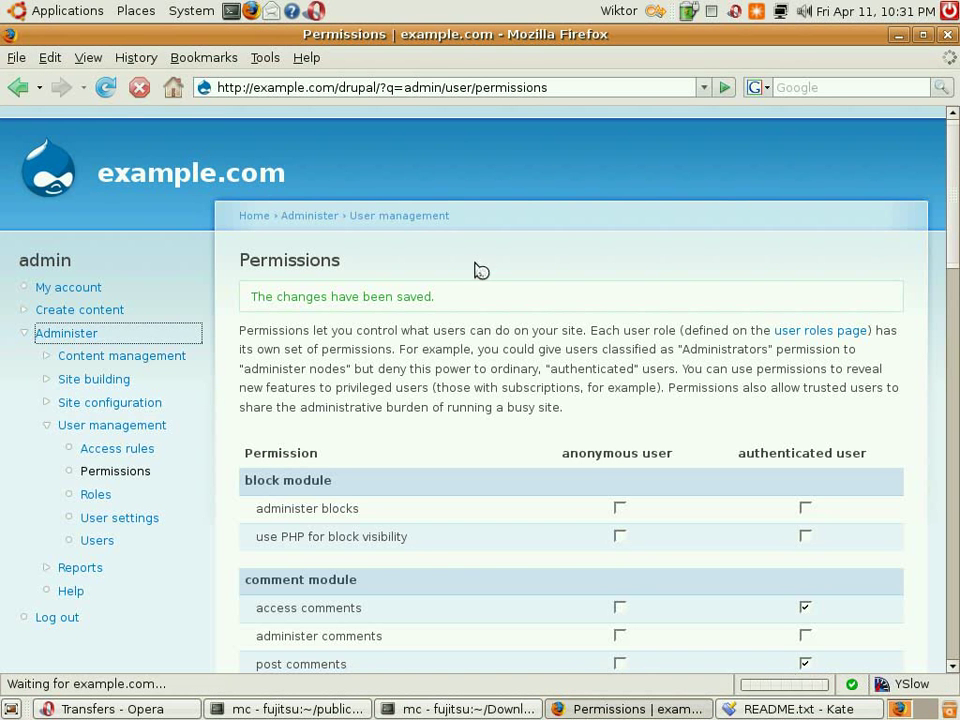
scroll(675, 608, down, 5)
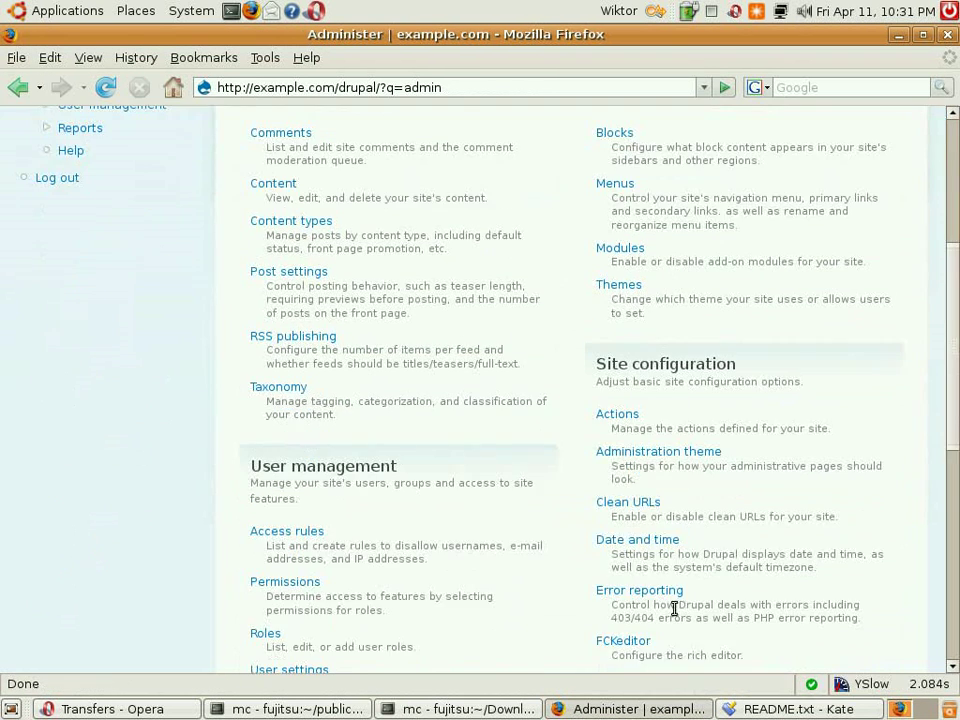
click(623, 641)
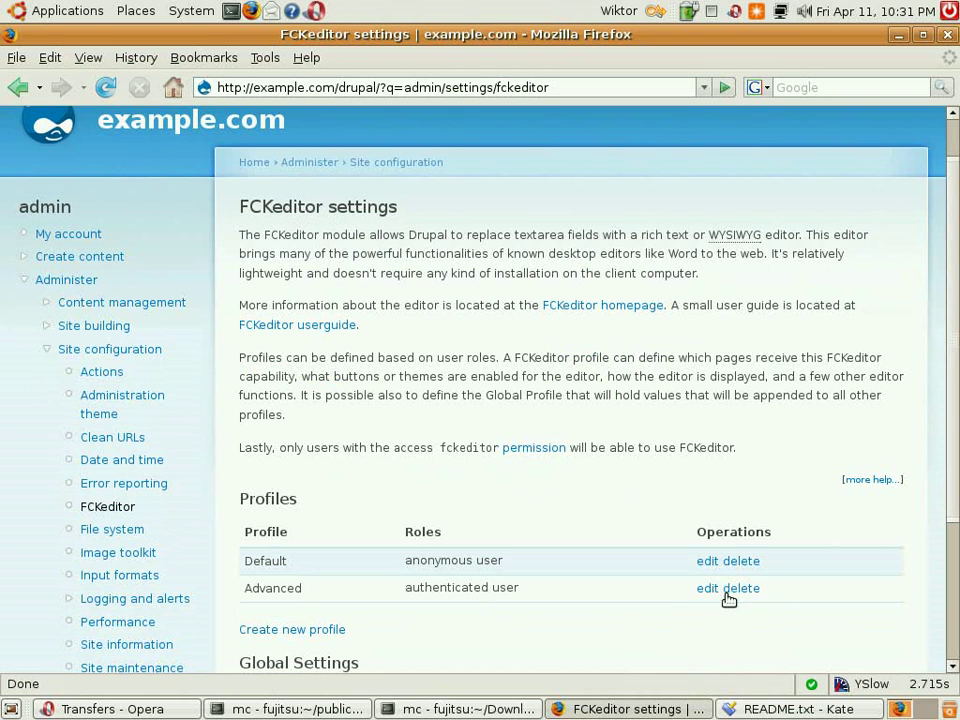
Edit the Advanced FCKeditor profile to use the Silver skin in its editor appearance settings, and update the profile.
click(708, 588)
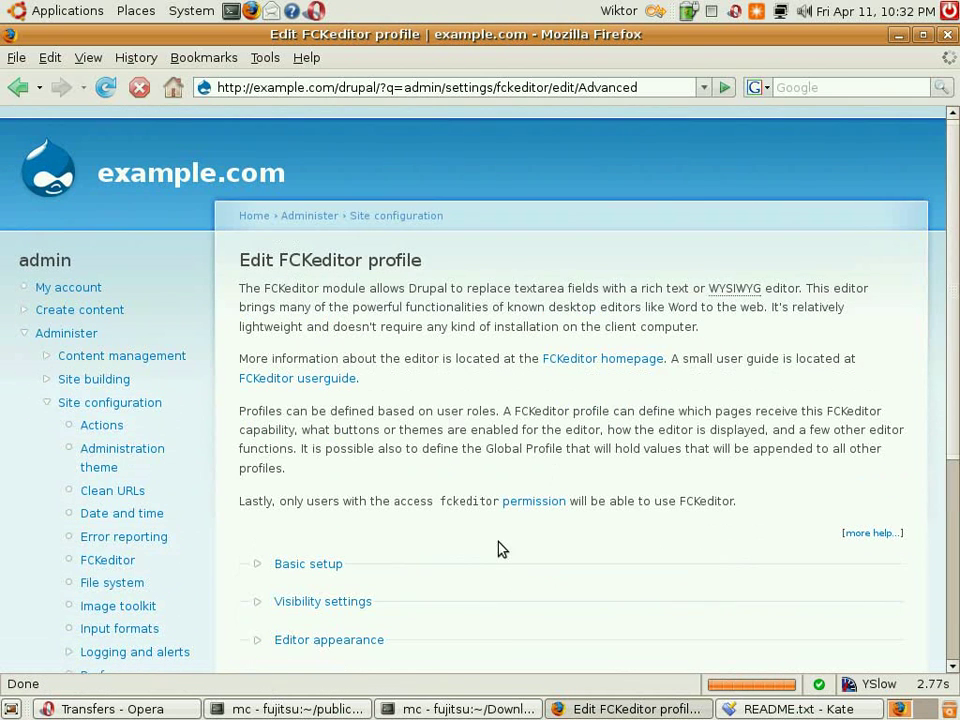
scroll(480, 500, down, 4)
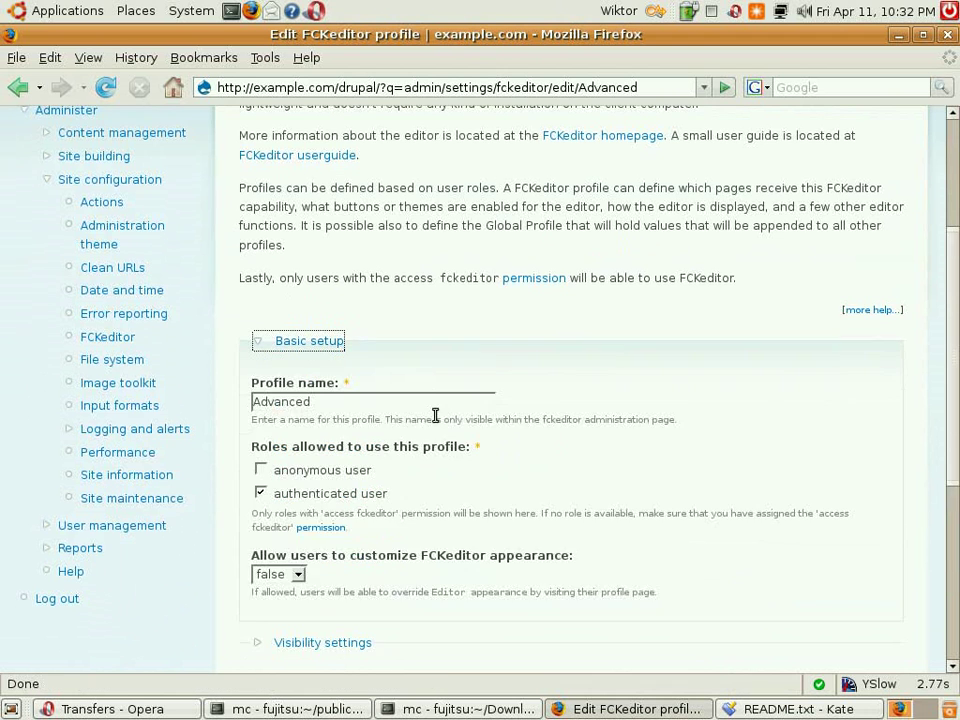
scroll(458, 420, down, 3)
click(341, 521)
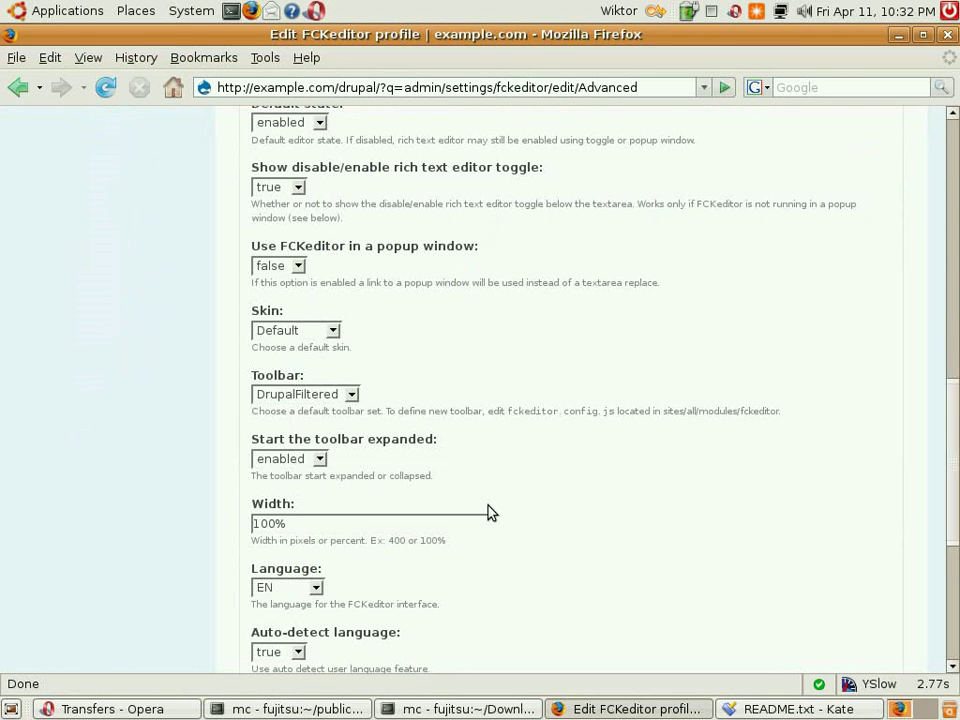
scroll(518, 414, up, 1)
click(295, 383)
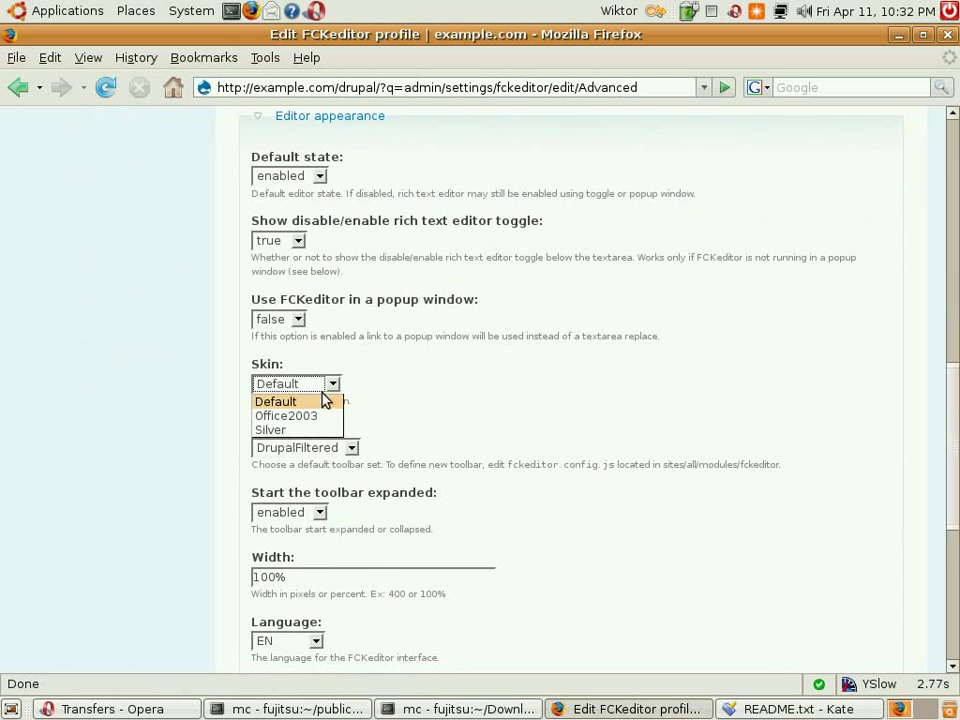
click(275, 428)
scroll(555, 455, down, 5)
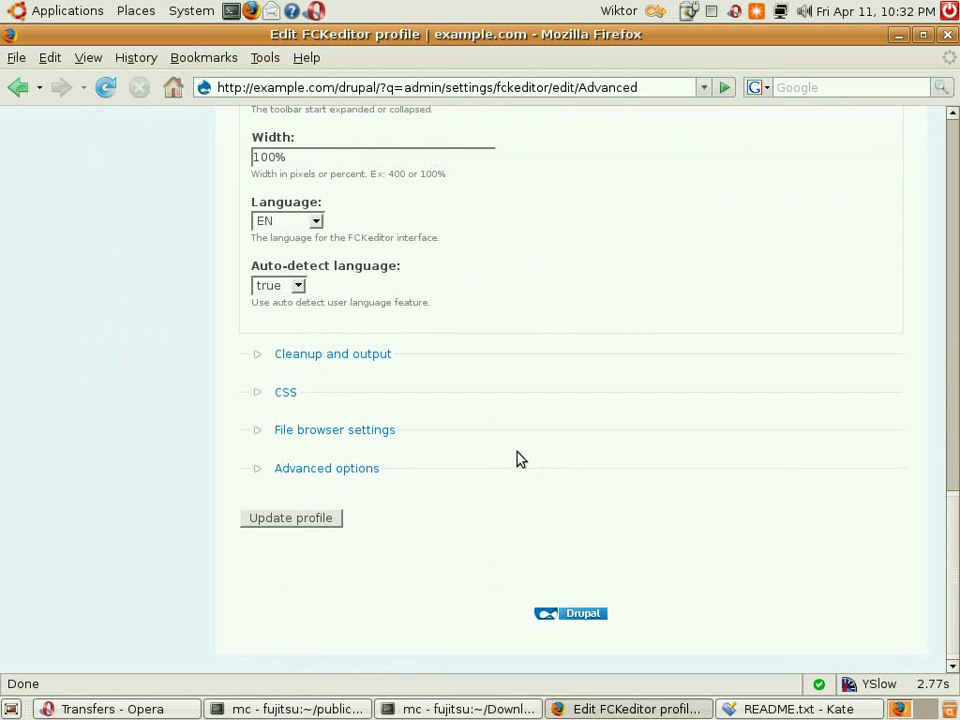
click(326, 524)
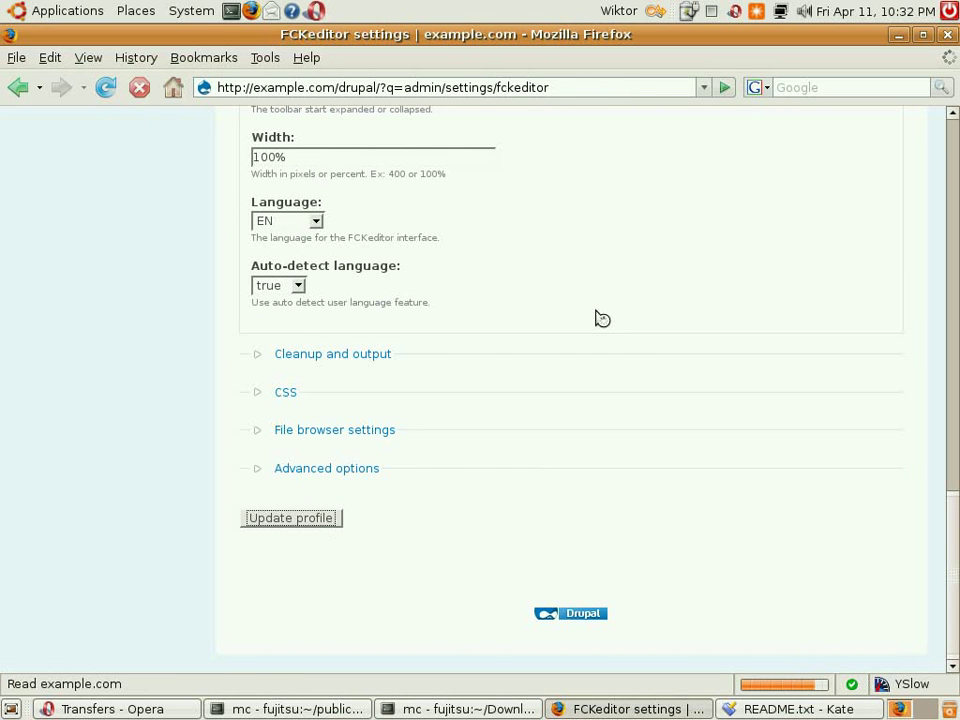
scroll(478, 440, down, 3)
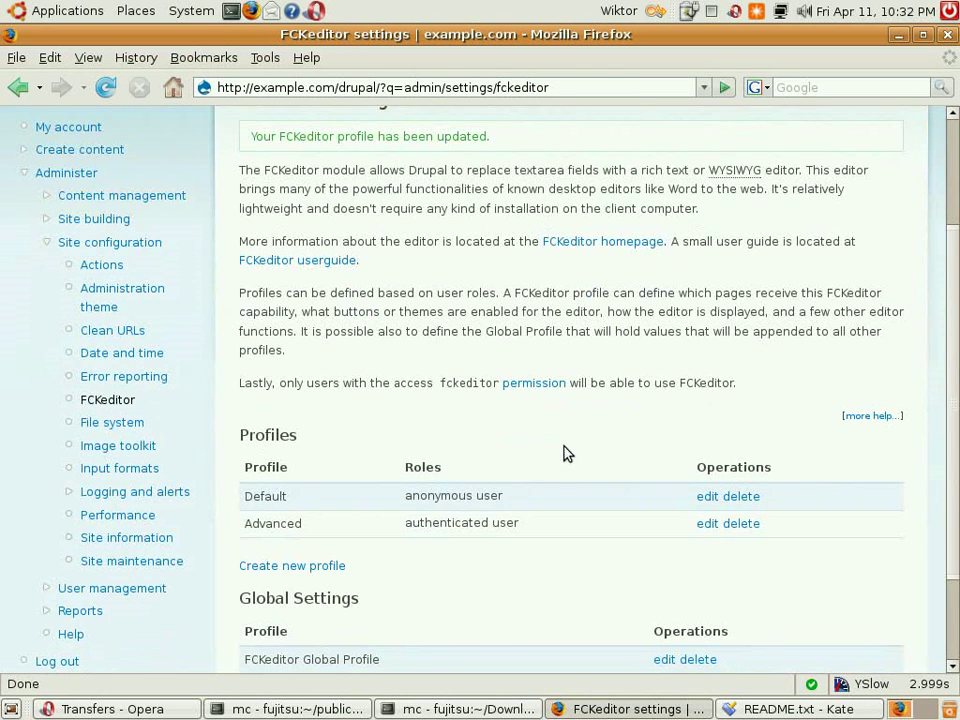
Read step 6 of README.txt in Kate about configuring filters, and open Drupal's Input formats page in Firefox.
click(790, 709)
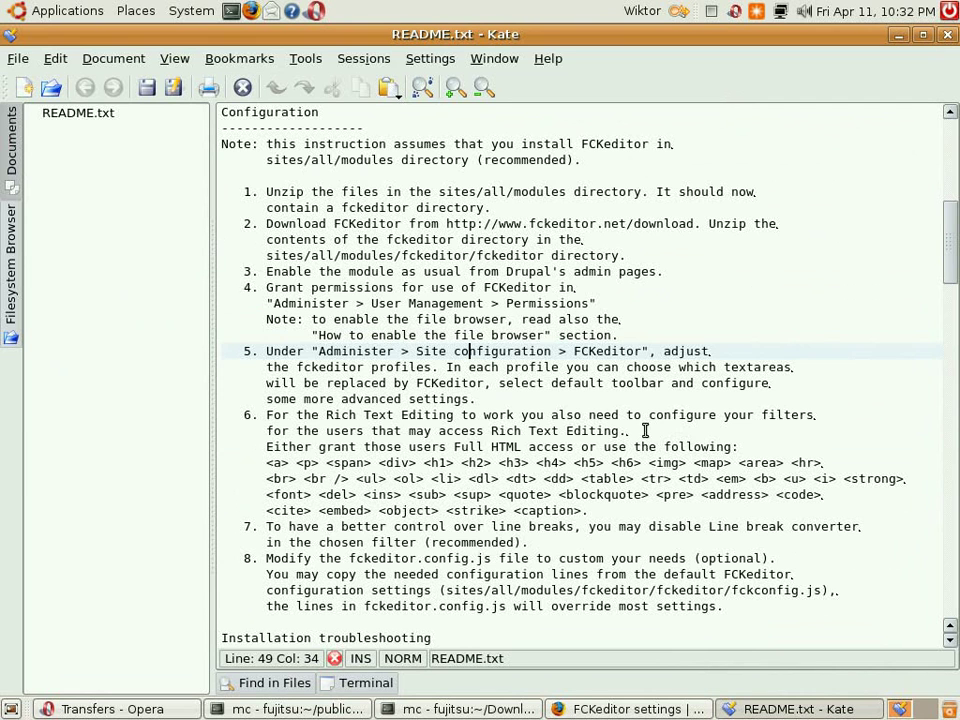
click(450, 447)
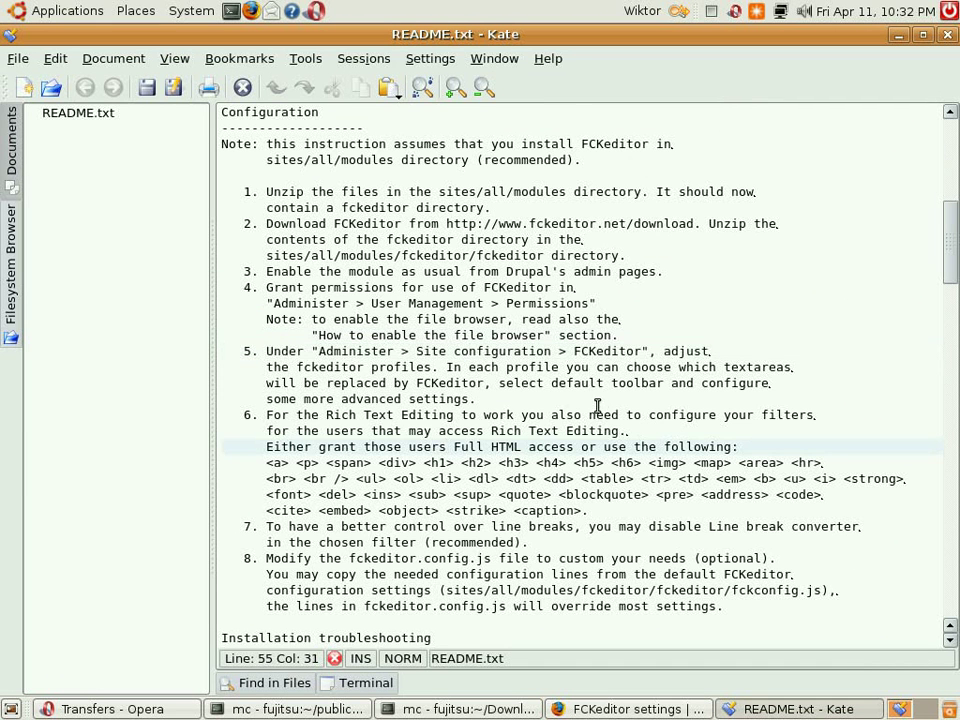
key(alt+Tab)
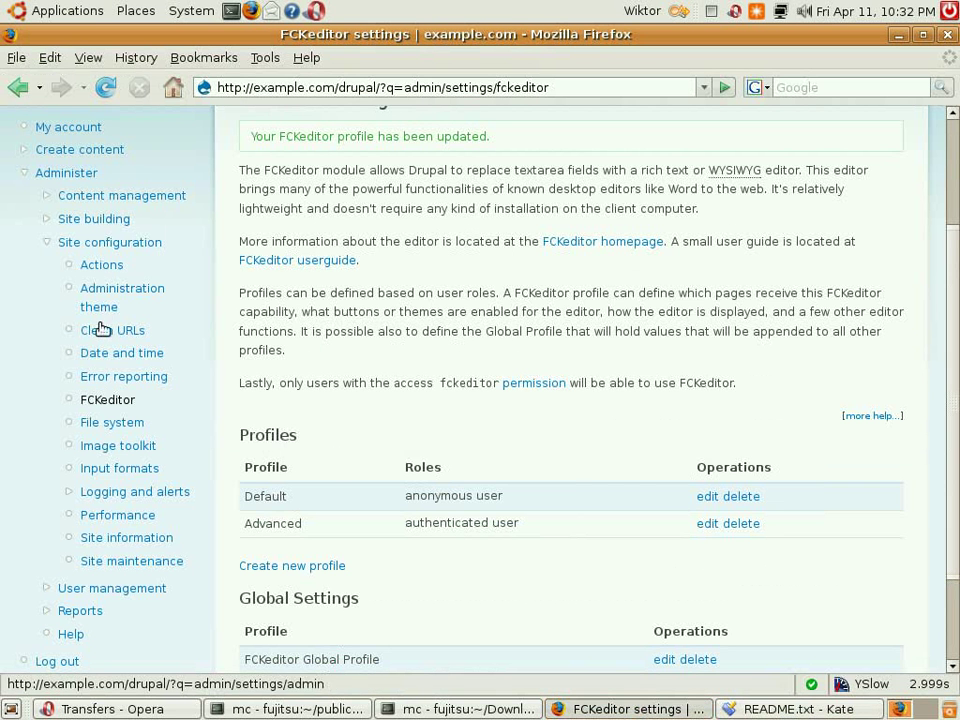
click(150, 470)
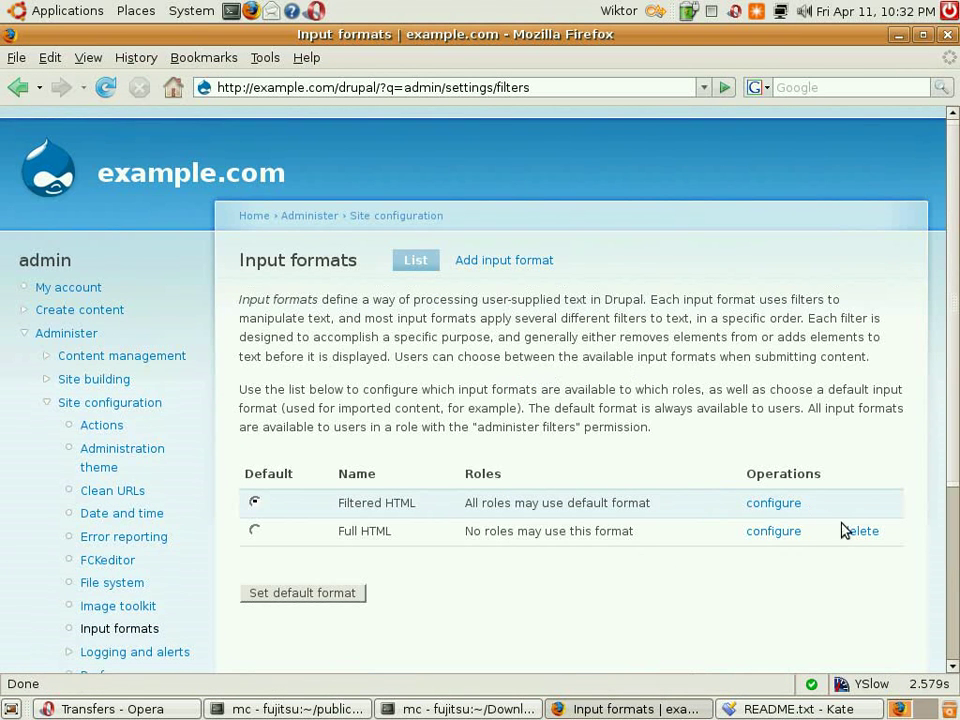
Open the filter configuration page of the Filtered HTML input format to reach its allowed HTML tags.
drag(341, 516, 435, 521)
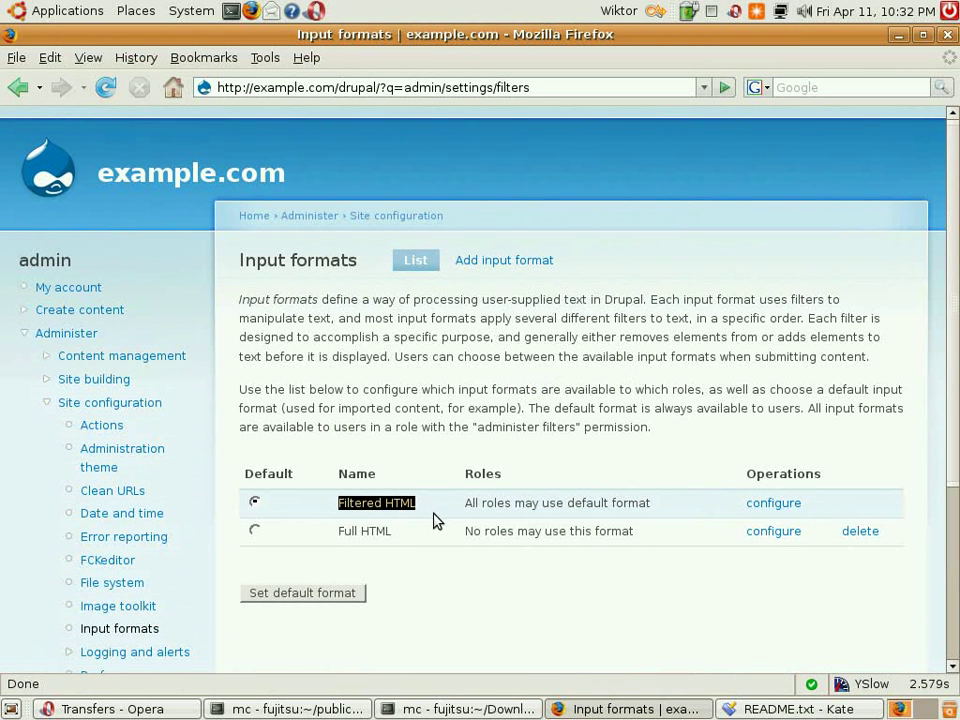
click(780, 507)
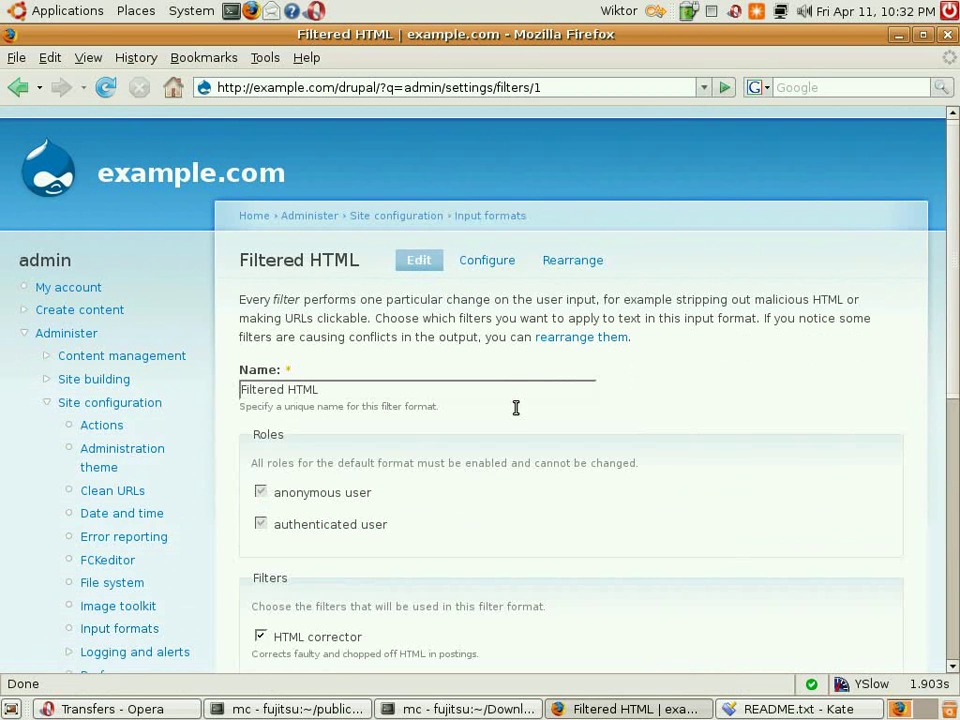
scroll(474, 548, down, 5)
scroll(488, 550, down, 3)
scroll(492, 549, up, 6)
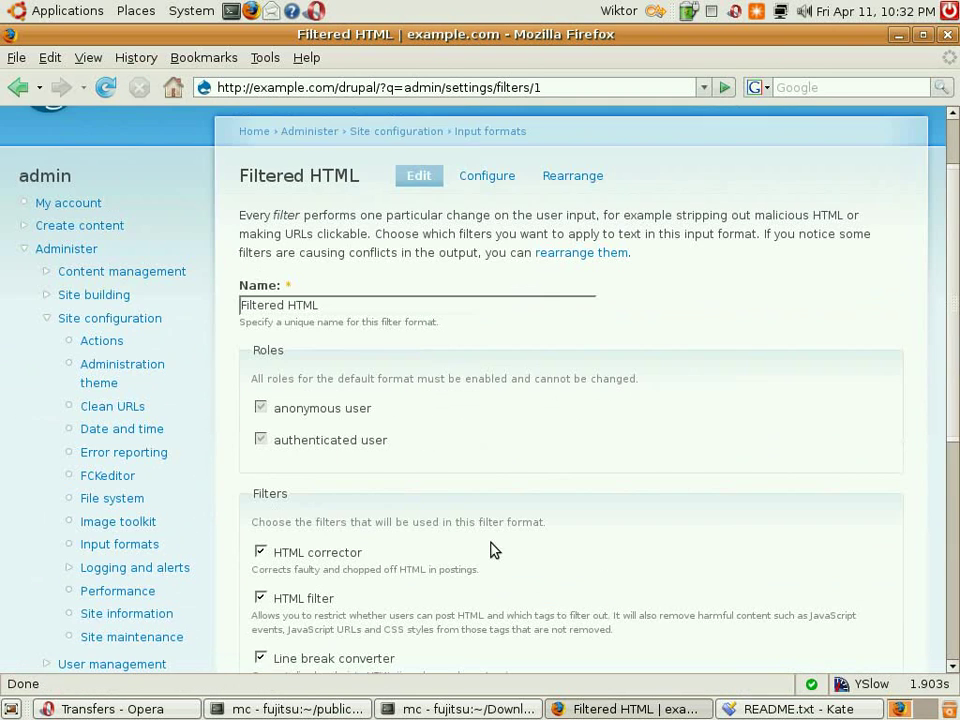
click(487, 176)
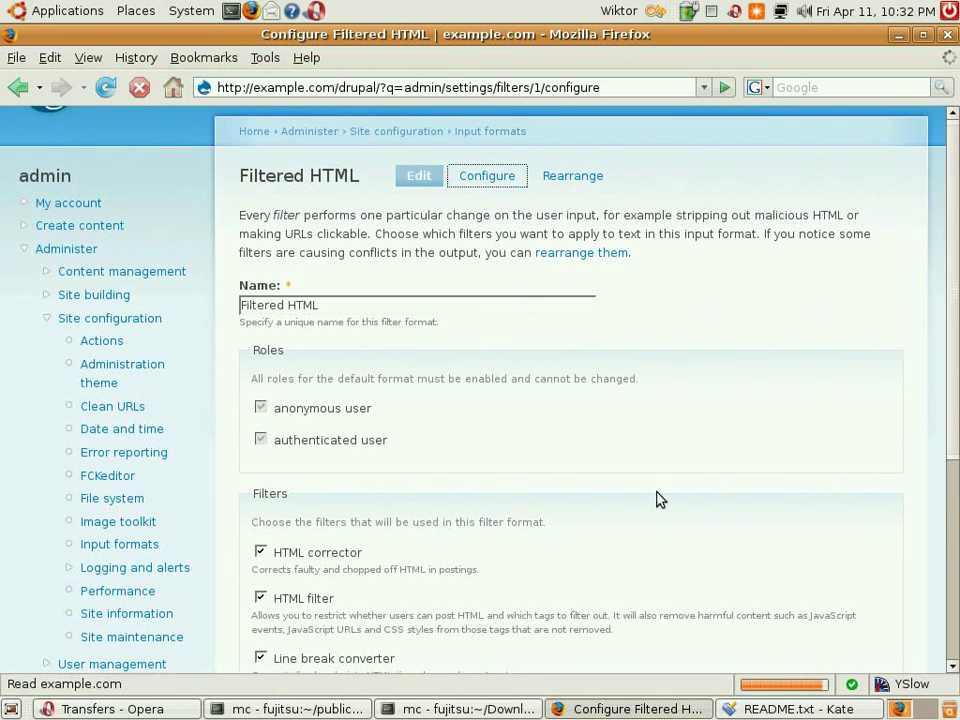
scroll(590, 557, down, 2)
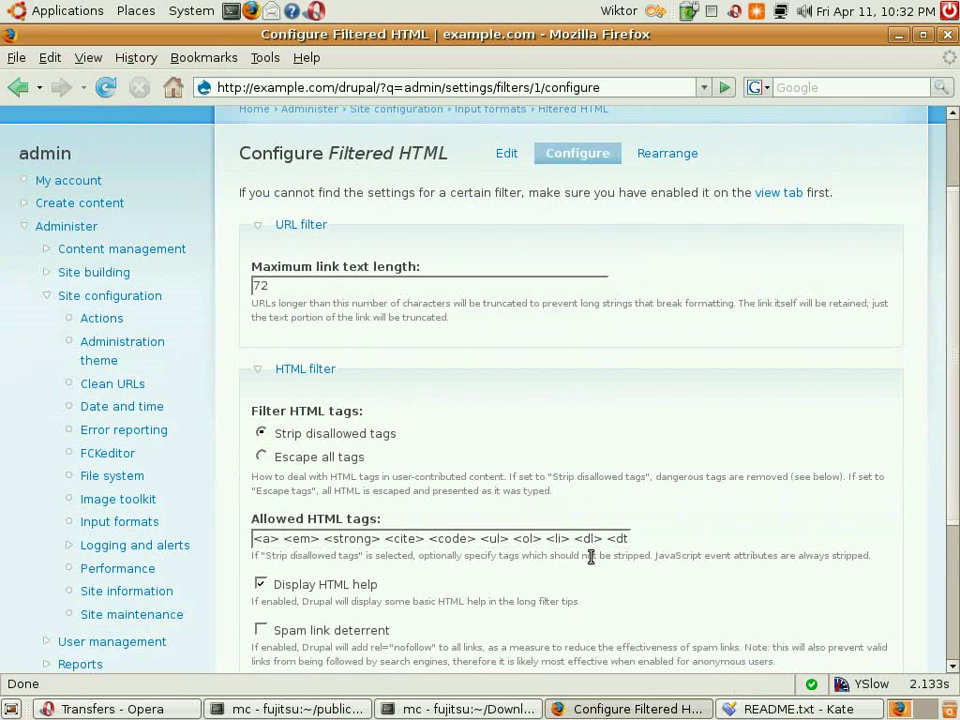
Check the recommended tag list in README.txt in Kate, and clear the Allowed HTML tags setting in Firefox.
click(800, 709)
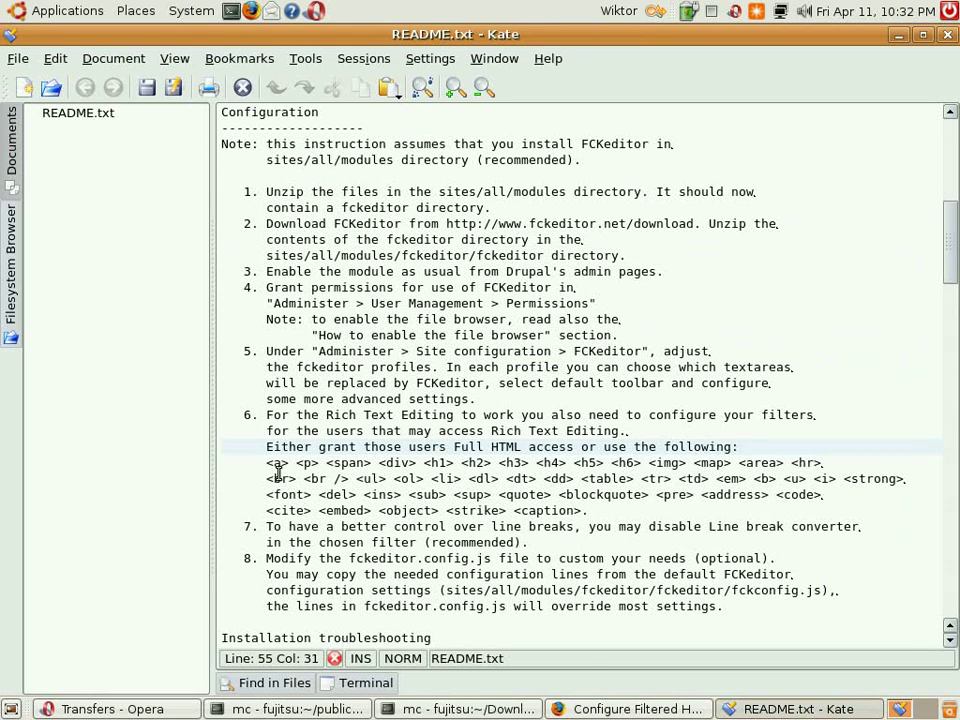
drag(266, 463, 745, 463)
click(630, 709)
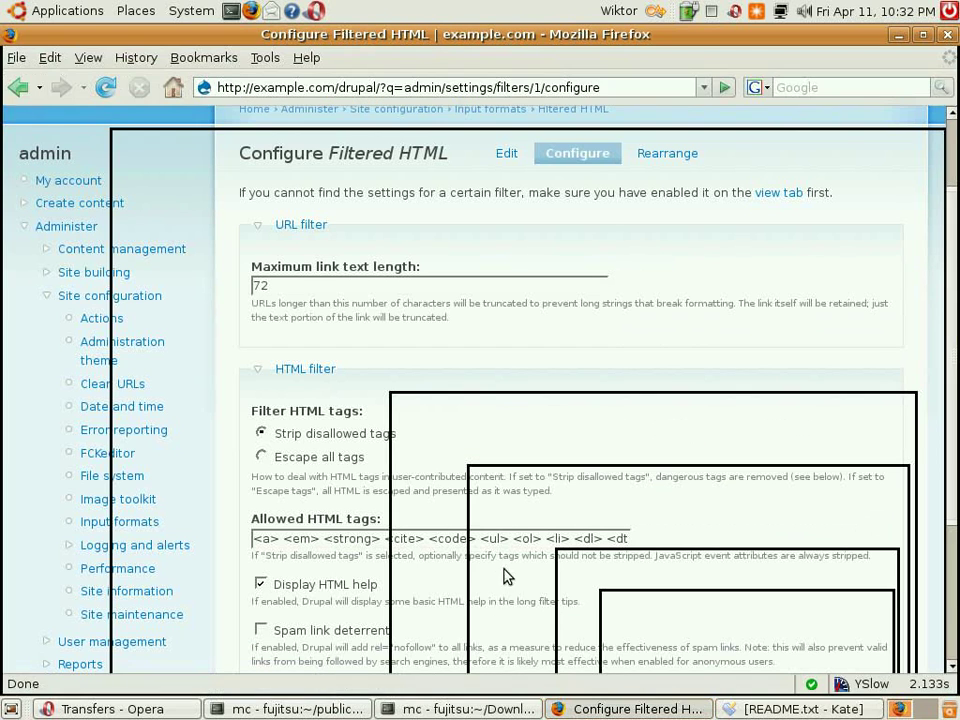
click(323, 543)
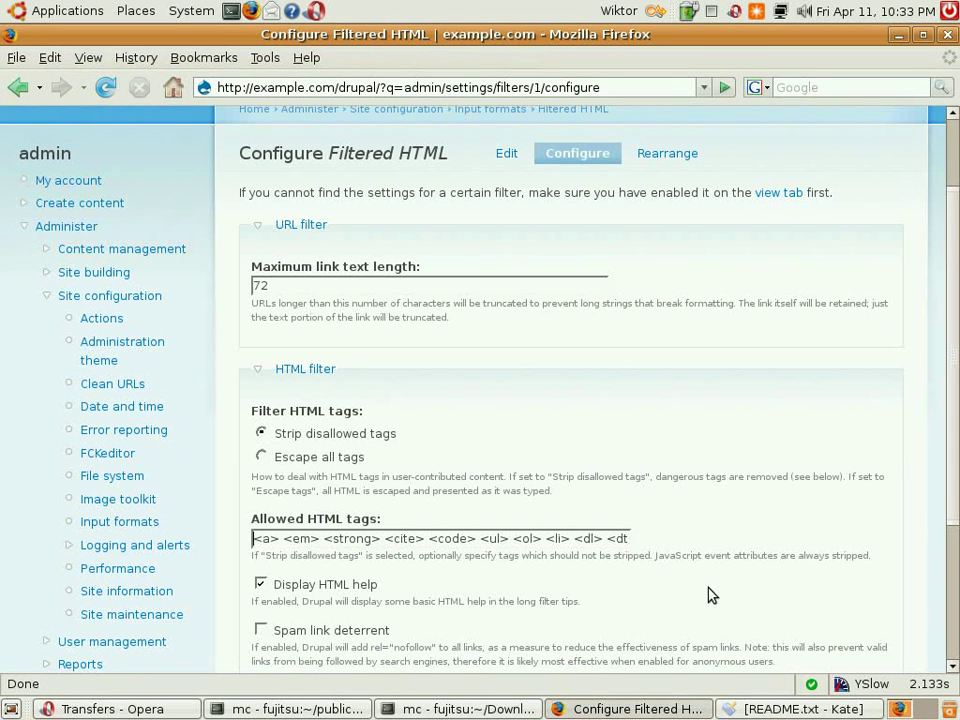
key(ctrl+a)
key(BackSpace)
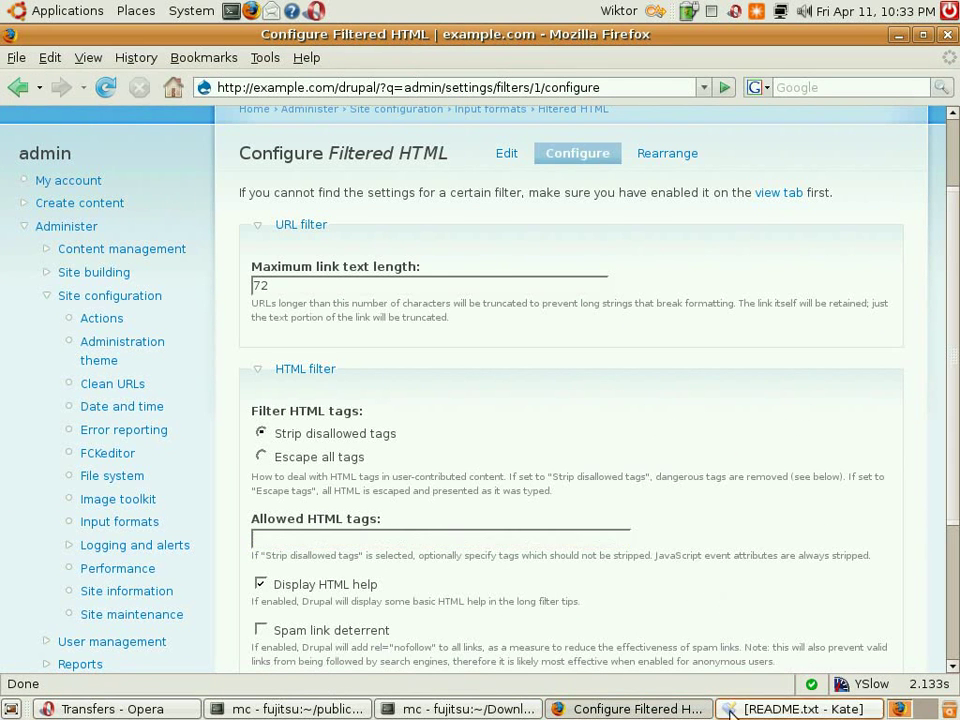
Copy the first tag line, <a> through <hr>, from README.txt in Kate and paste it into Allowed HTML tags in Firefox.
key(alt+Tab)
click(318, 463)
drag(270, 468, 829, 480)
key(ctrl+c)
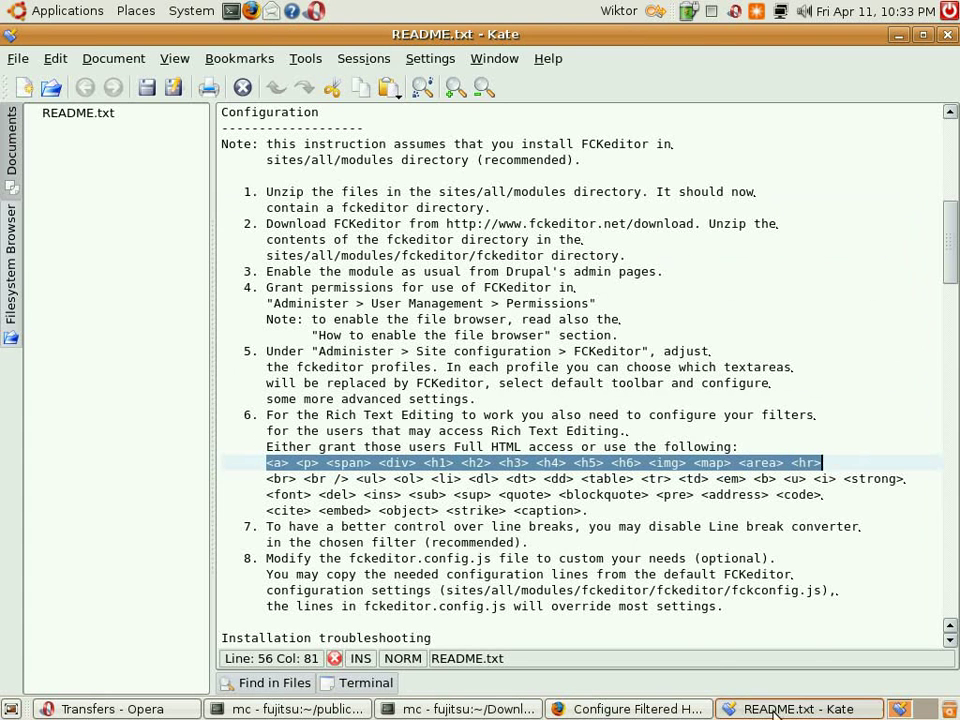
key(alt+Tab)
key(ctrl+v)
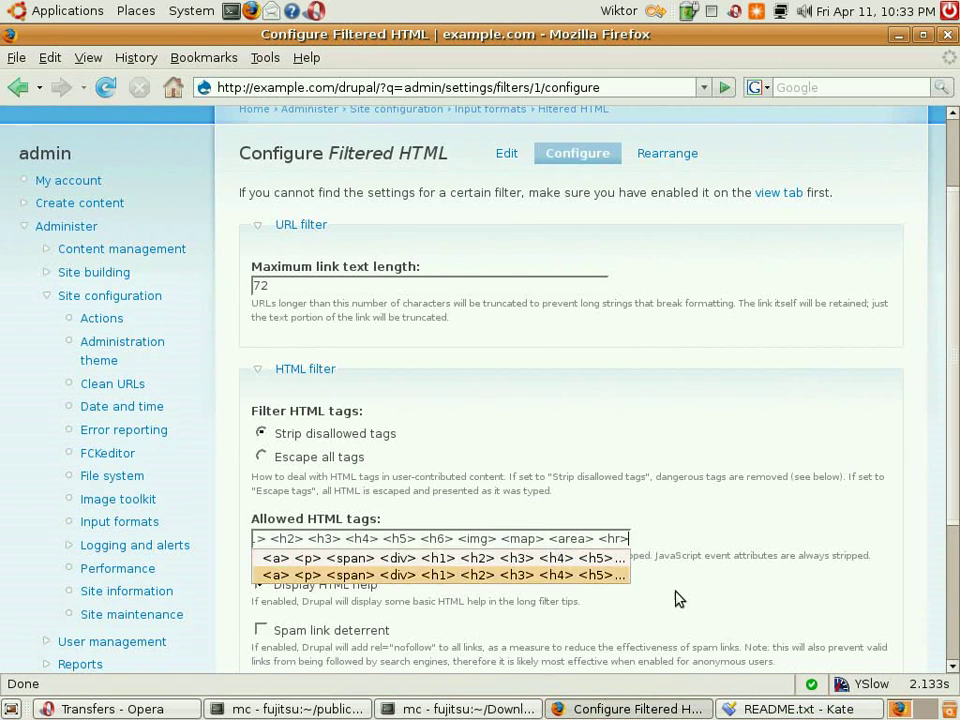
key(Escape)
Append the second tag line, <br> through <strong>, from README.txt in Kate to Allowed HTML tags in Firefox.
key(alt+Tab)
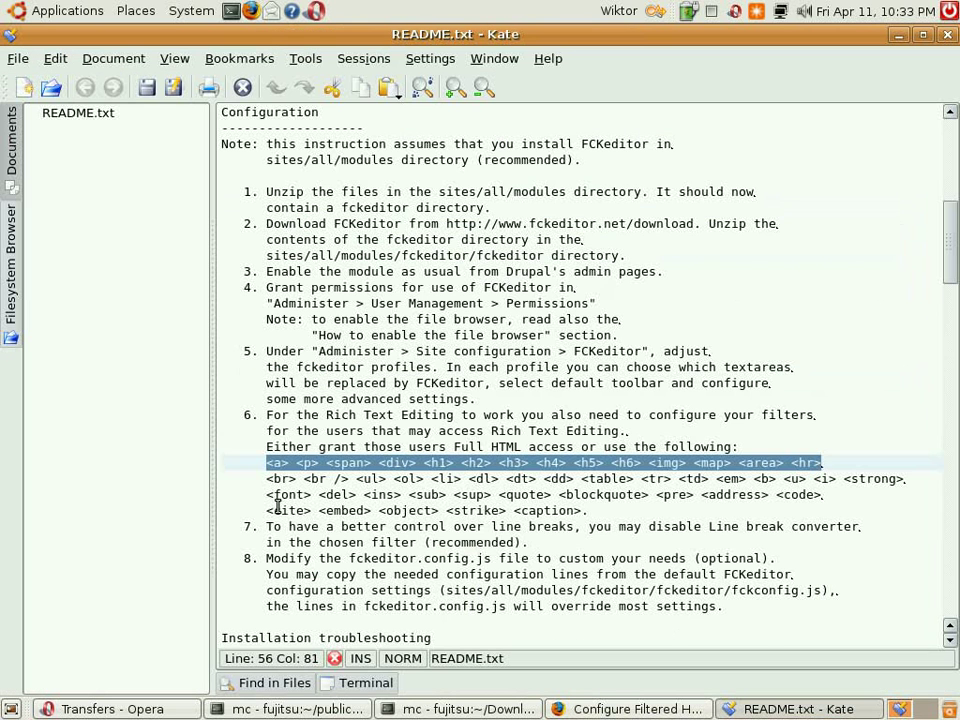
drag(266, 480, 913, 491)
key(alt+Tab)
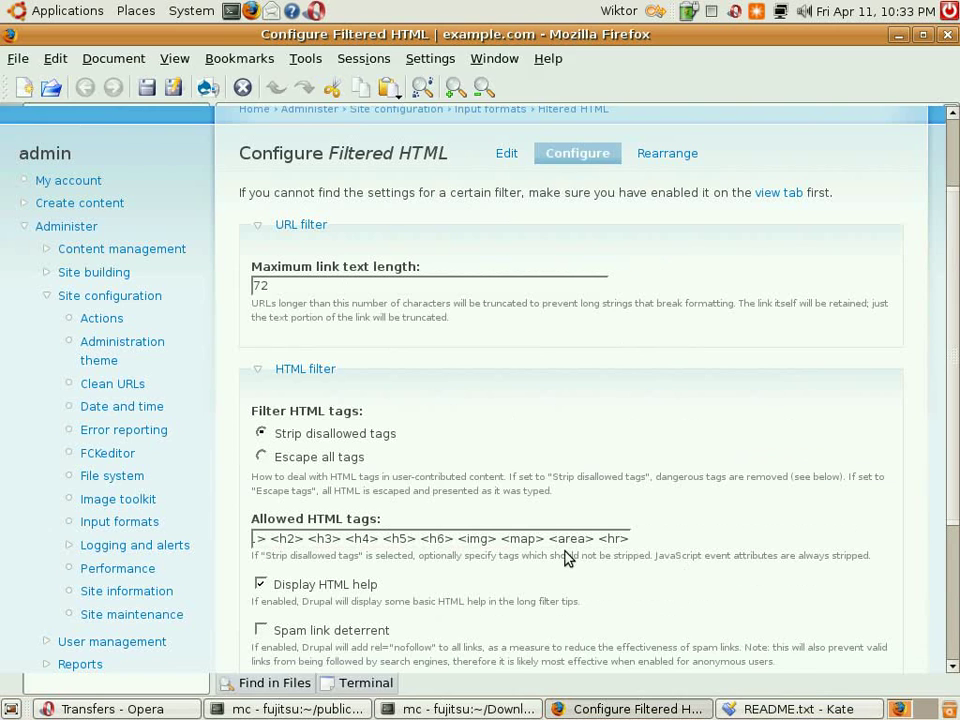
text(<br> <br /> <ul> <ol> <li> <dl> <dt> <dd> <table> <tr> <td> <em> <b> <u> <i> <strong>)
Append the third tag line, <font> through <code>, from README.txt in Kate to Allowed HTML tags in Firefox.
key(alt+Tab)
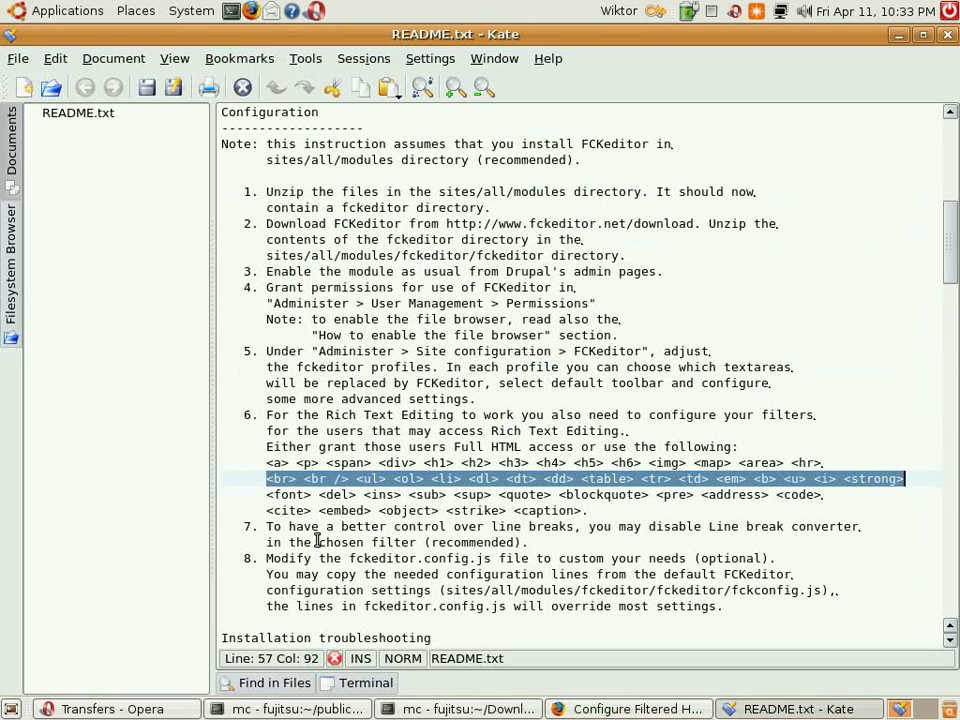
drag(266, 494, 829, 500)
key(ctrl+c)
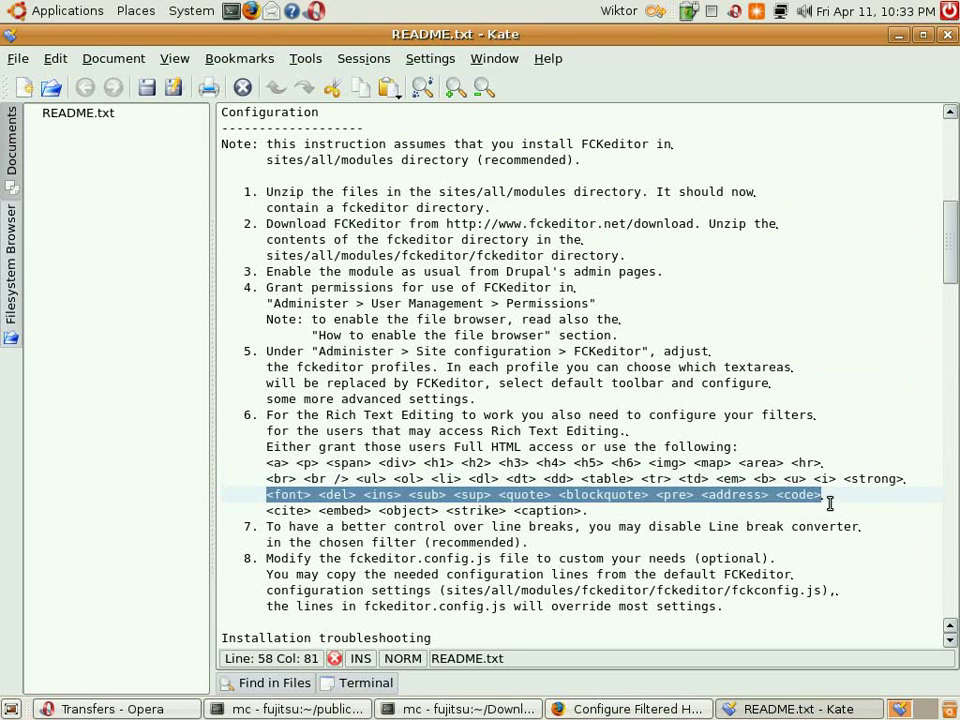
key(alt+Tab)
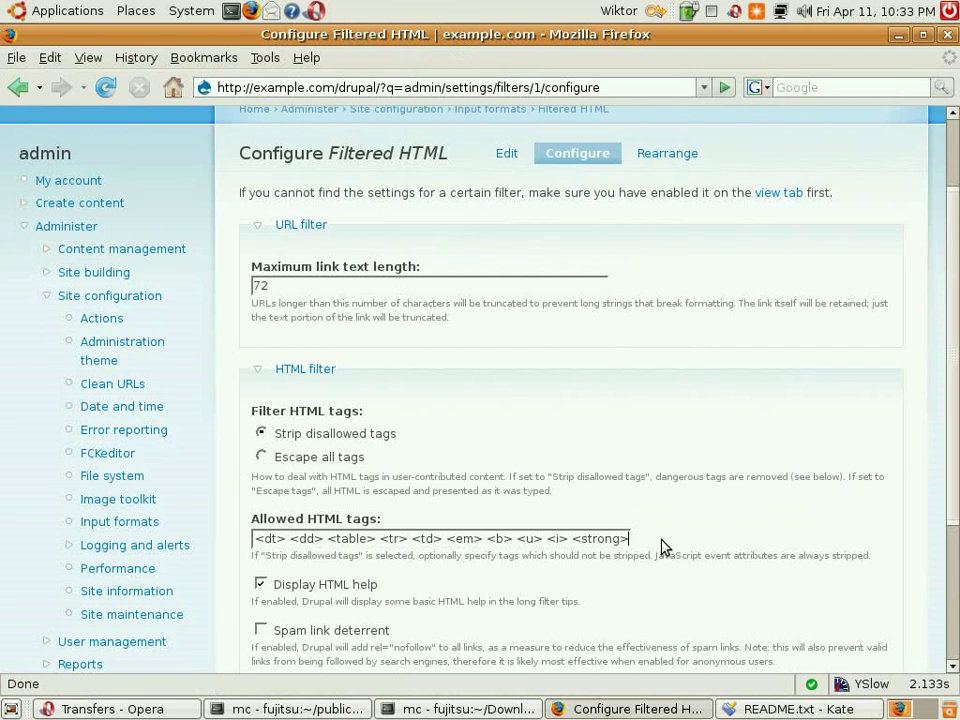
key(ctrl+v)
Append the last tag line, <cite> through <caption>, from README.txt in Kate to Allowed HTML tags in Firefox, and save the configuration.
key(alt+Tab)
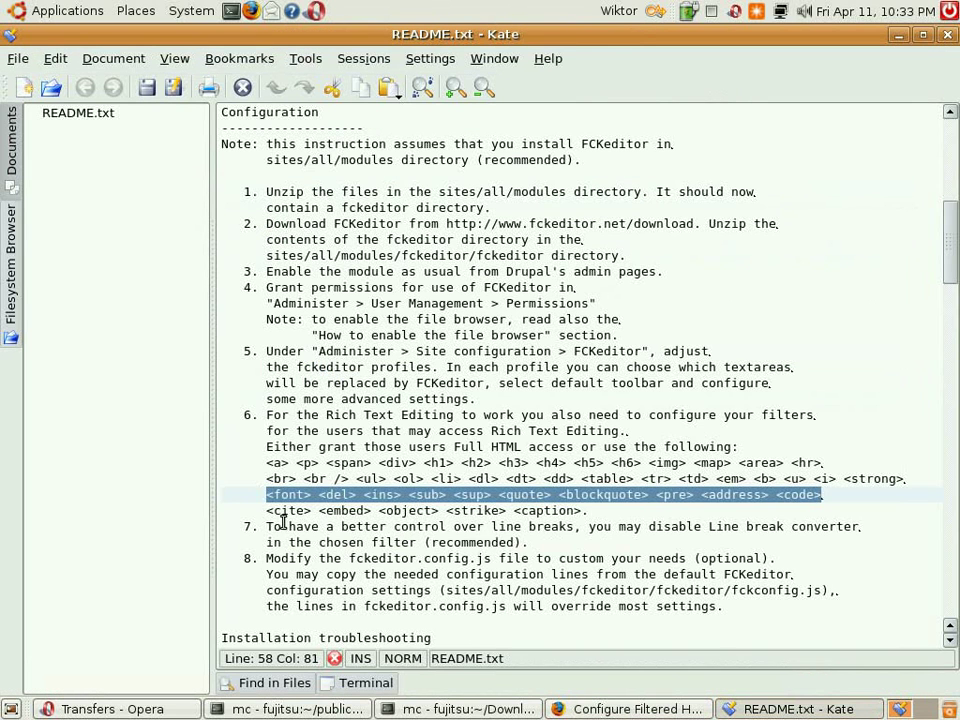
drag(266, 510, 589, 521)
key(ctrl+c)
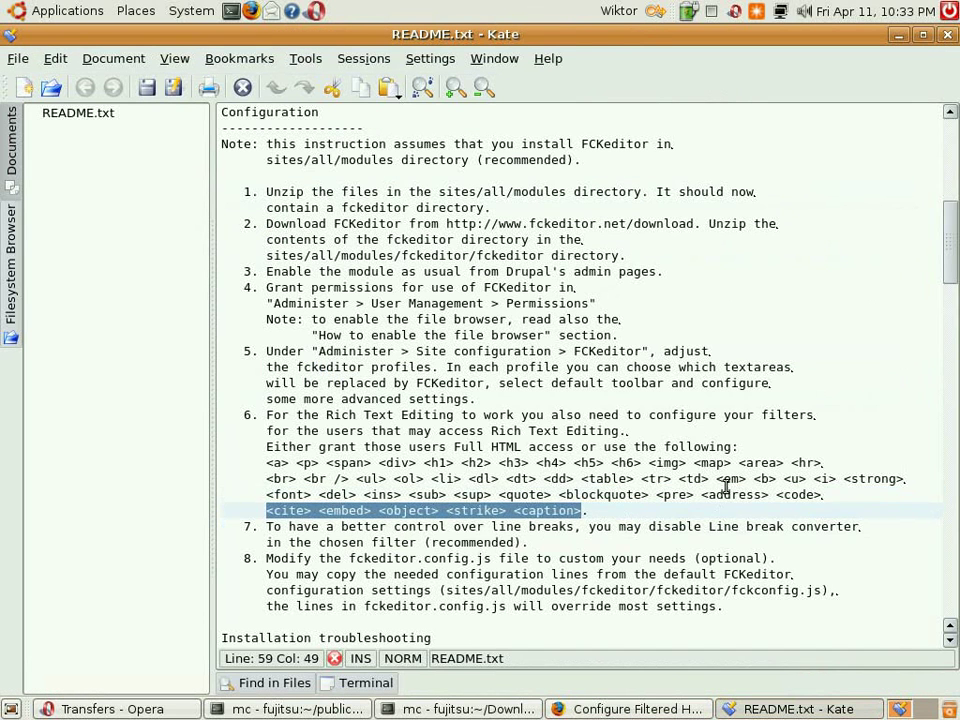
key(alt+Tab)
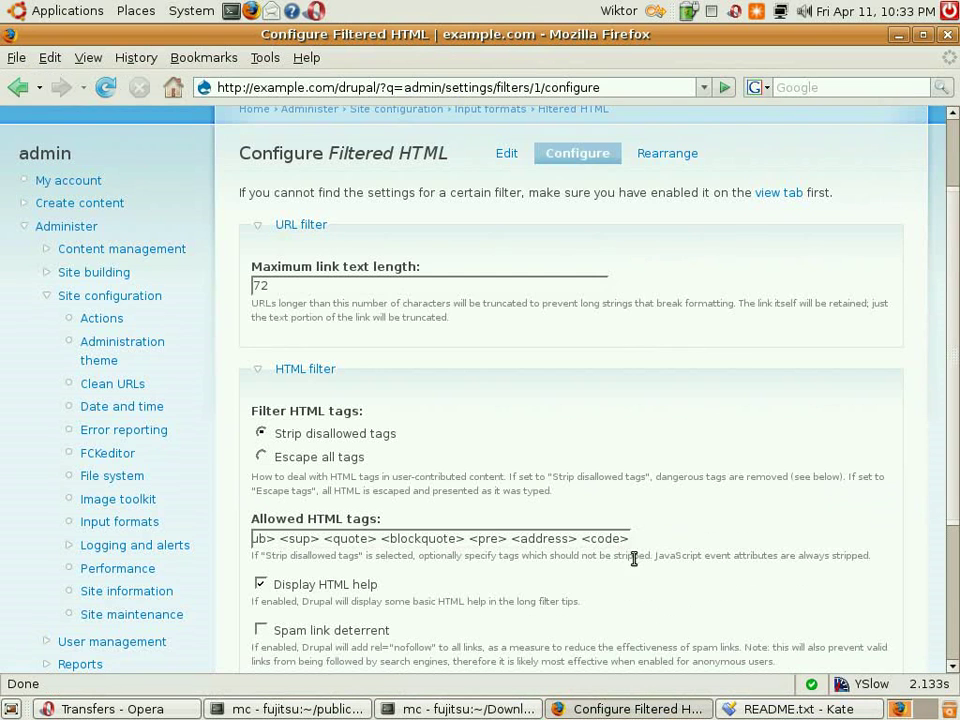
key(ctrl+v)
scroll(600, 470, down, 4)
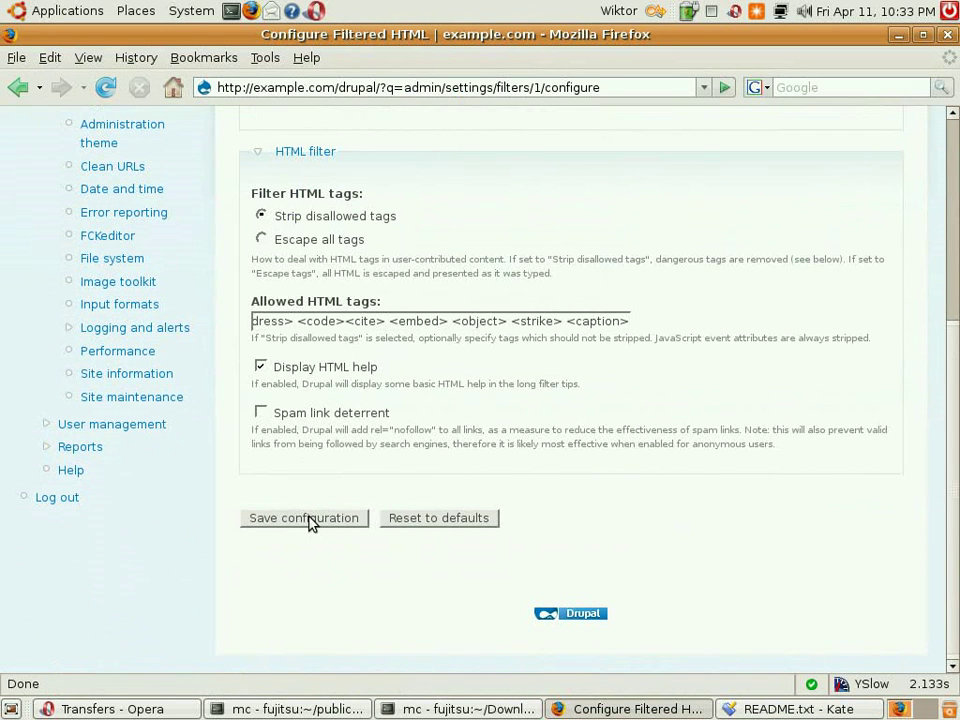
click(310, 519)
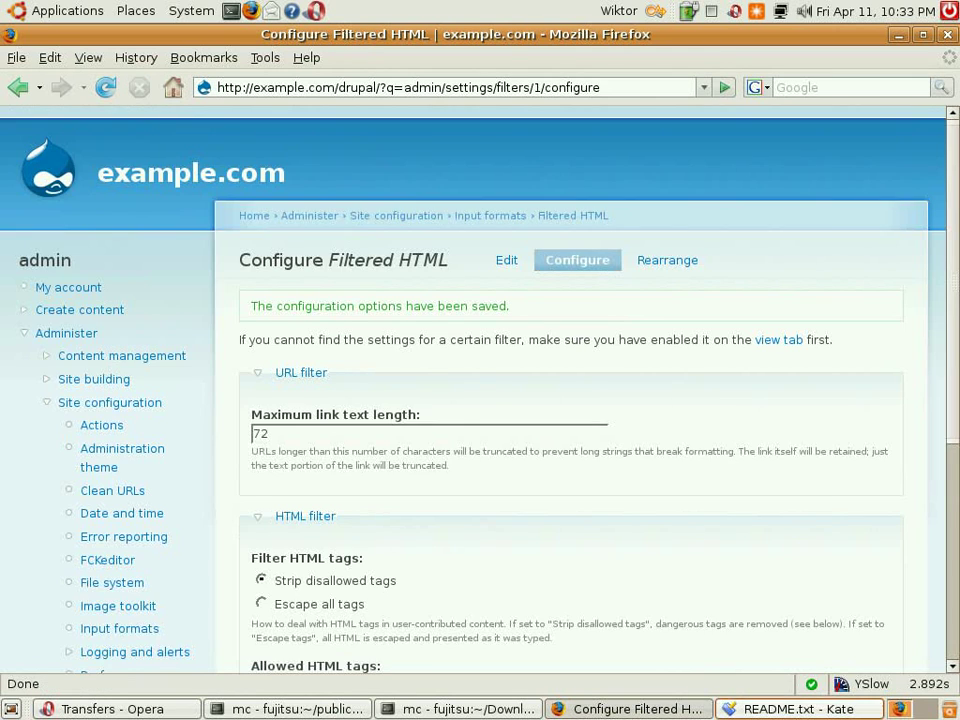
scroll(612, 478, down, 4)
Check step 7 of README.txt in Kate, and disable the Line break converter for Filtered HTML in Firefox, saving the configuration.
key(alt+Tab)
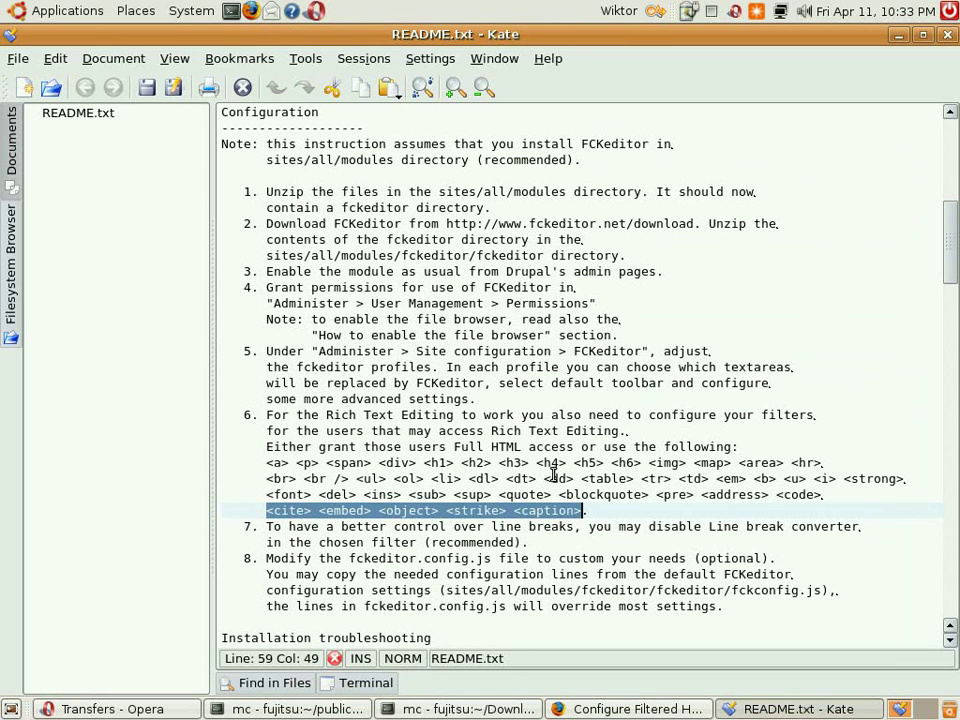
key(alt+Tab)
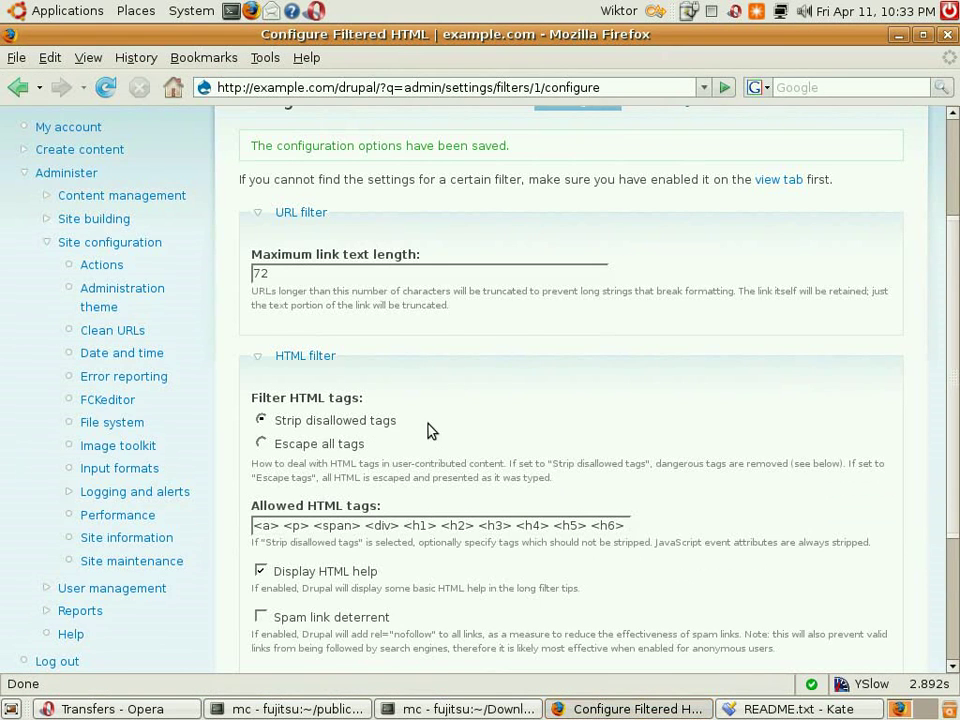
scroll(350, 268, up, 3)
click(507, 262)
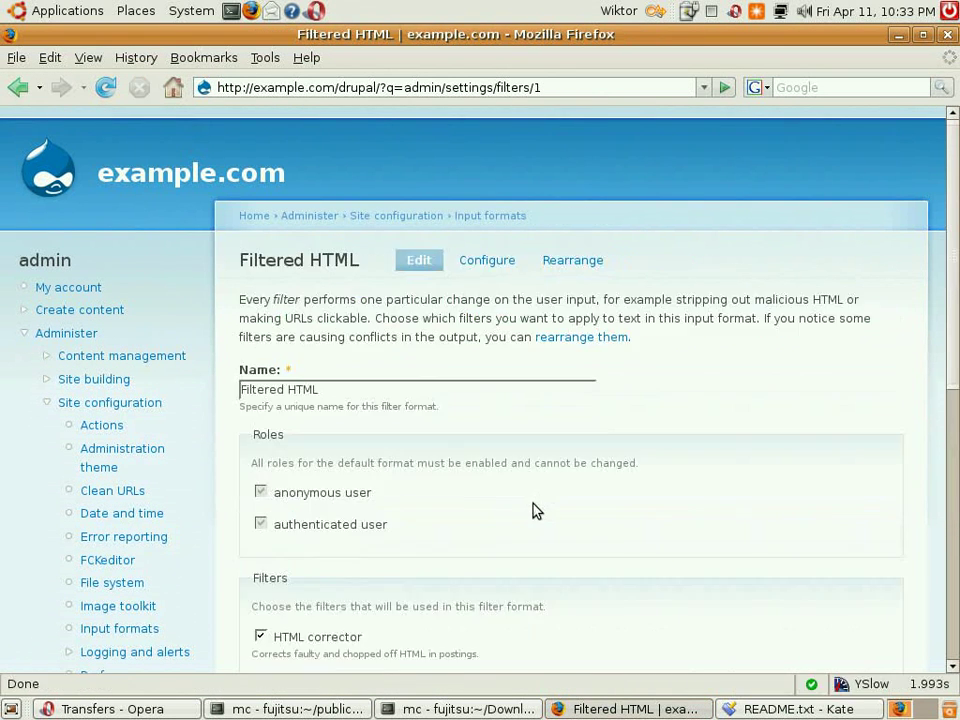
scroll(534, 508, down, 3)
scroll(534, 521, down, 1)
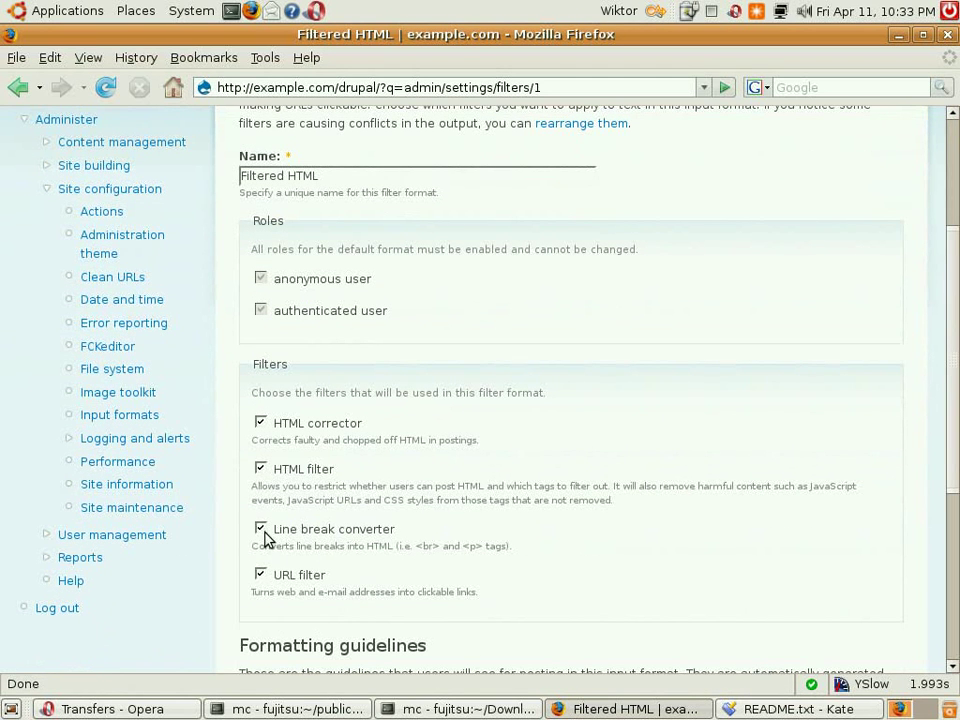
scroll(430, 598, down, 4)
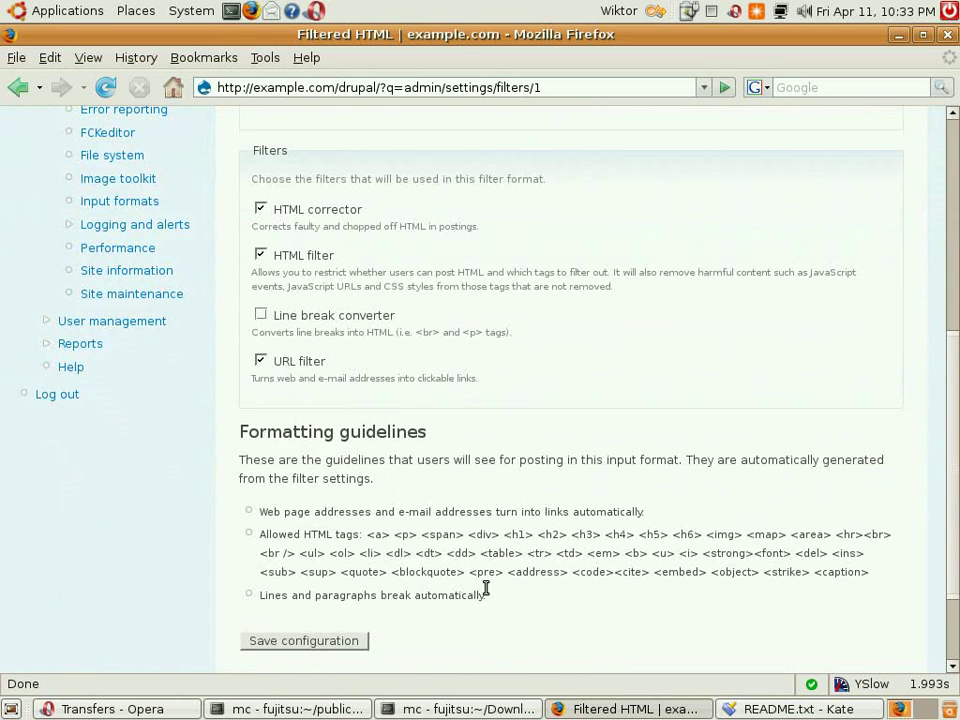
scroll(486, 590, down, 1)
click(326, 590)
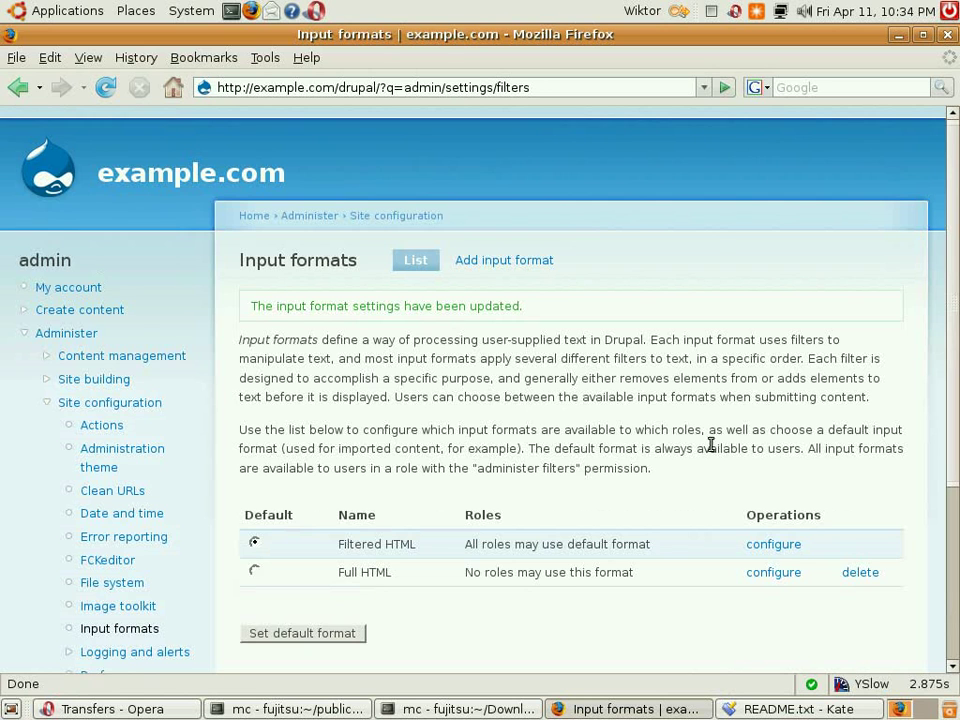
Read step 8 of README.txt in Kate about customizing the fckeditor.config.js file.
click(800, 708)
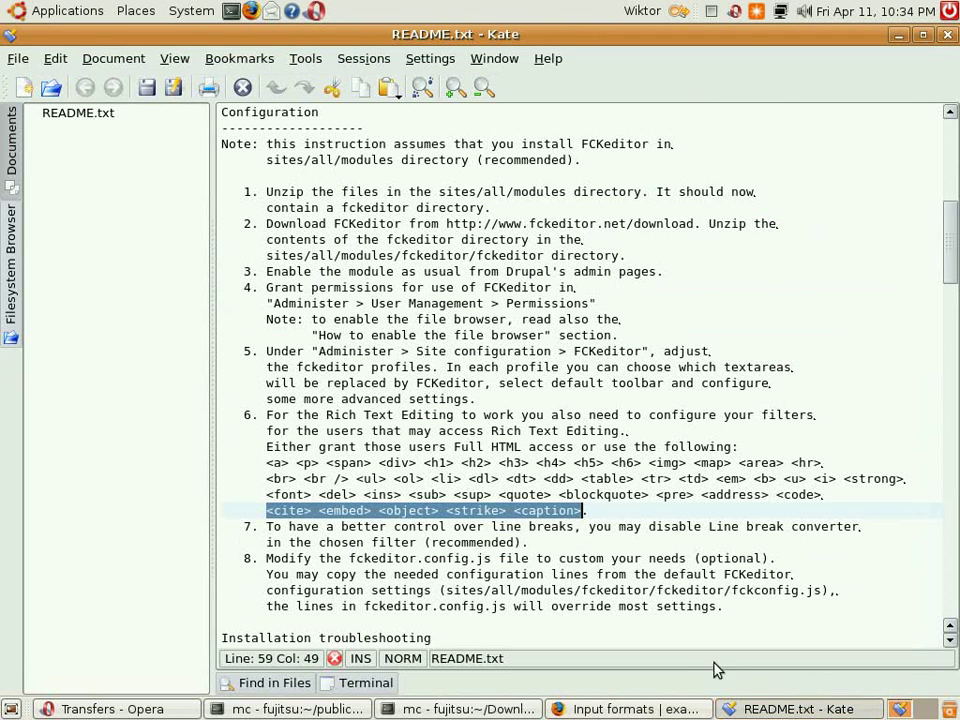
scroll(420, 480, down, 2)
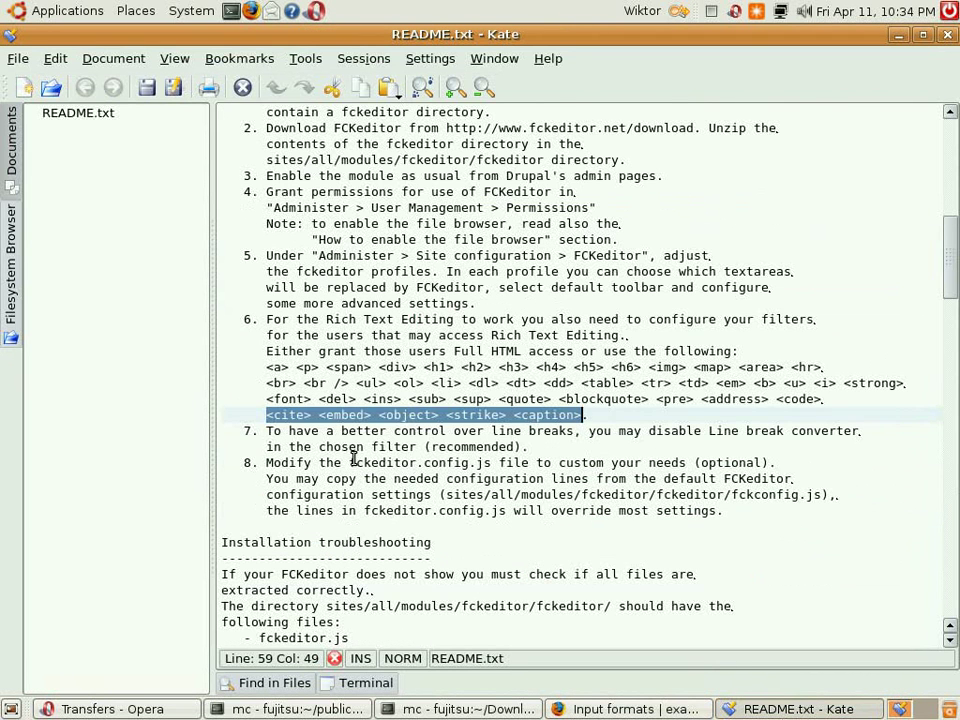
click(334, 449)
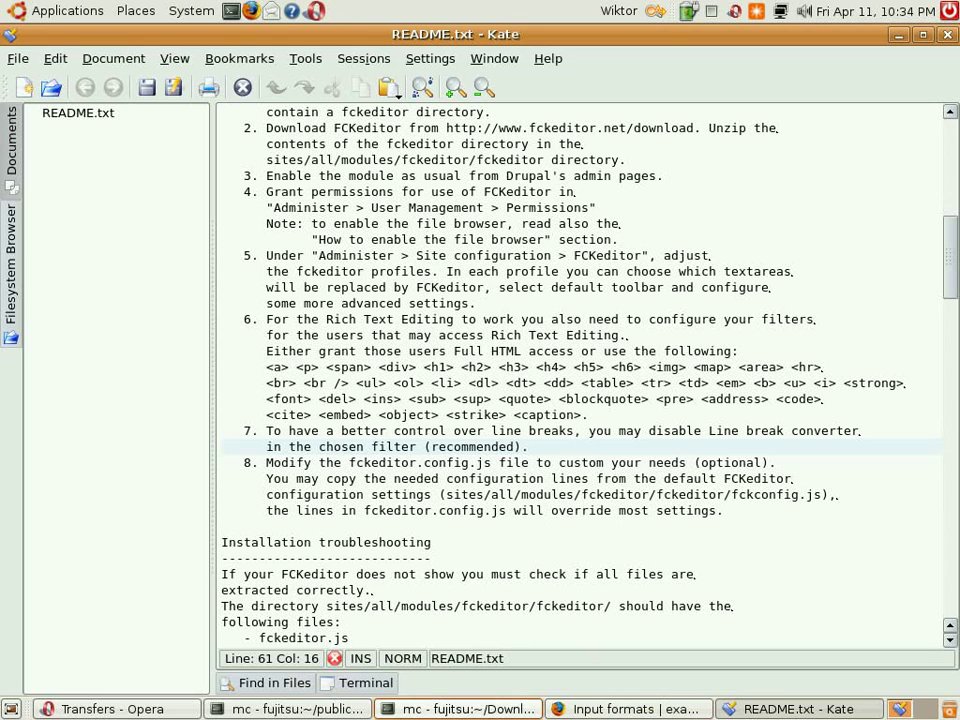
View fckeditor.config.js from sites/all/modules/fckeditor through to its end in Midnight Commander, and return to README.txt in Kate.
key(alt+Tab)
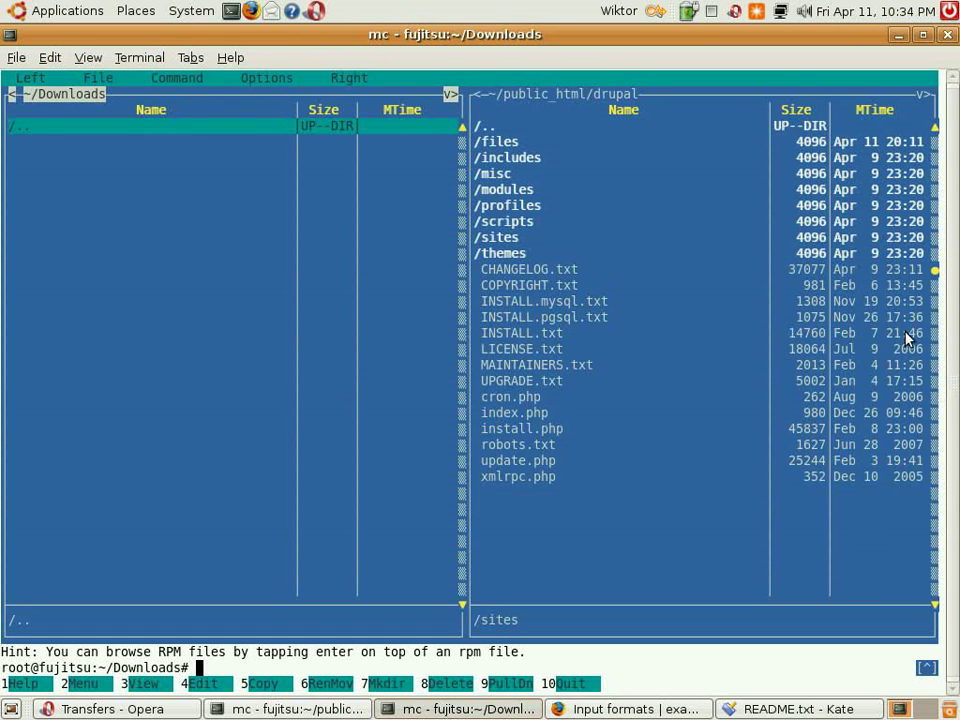
key(Tab)
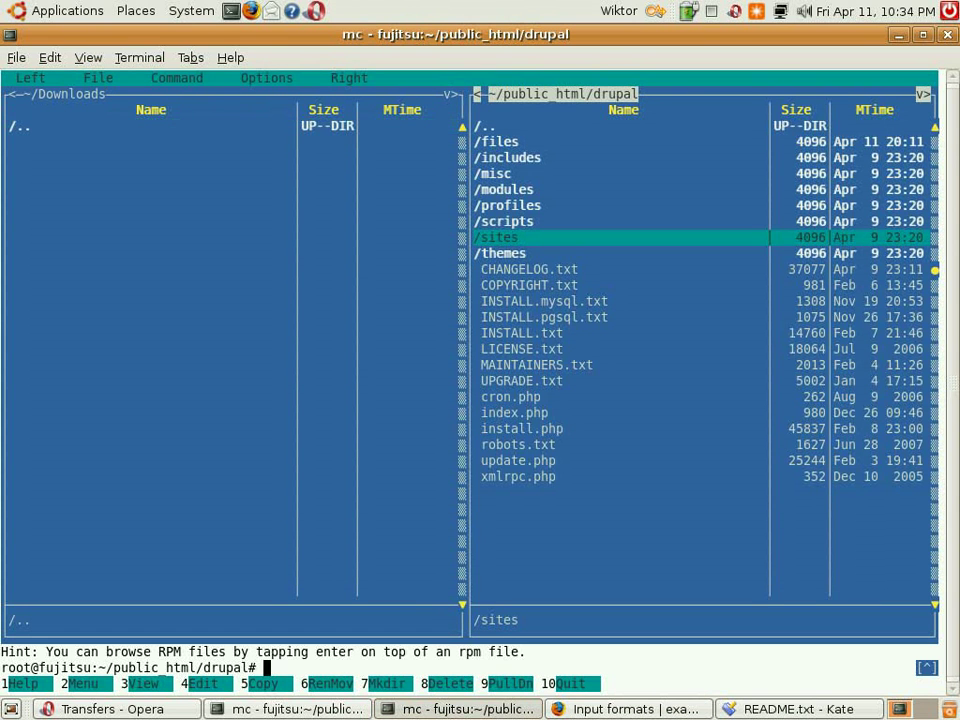
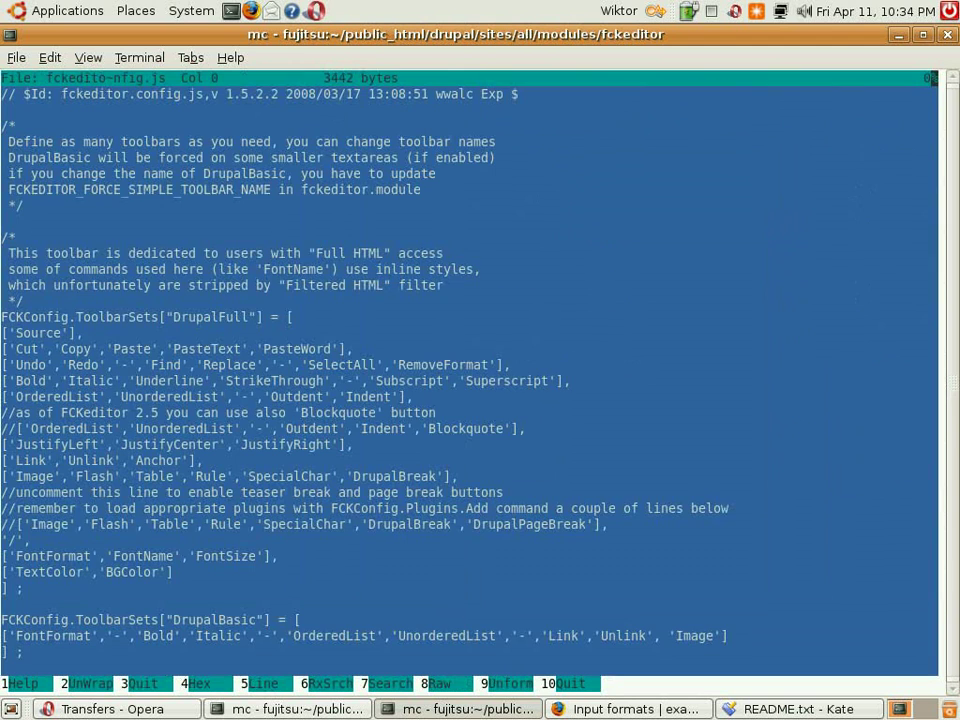
key(Page_Down)
key(Page_Down)
key(Page_Down)
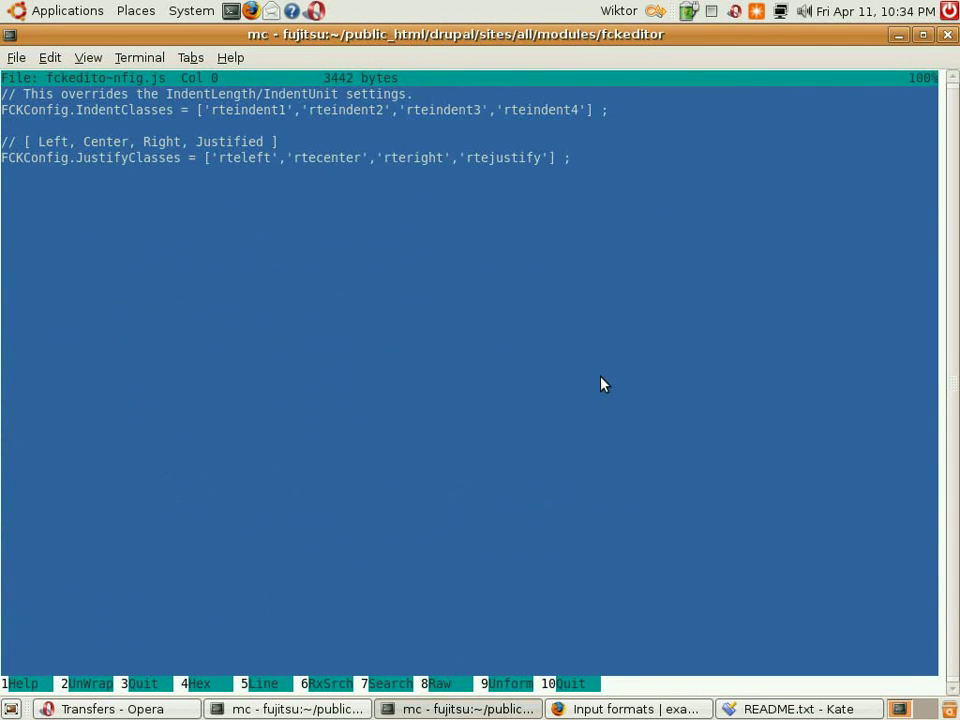
key(F3)
key(alt+Tab)
key(alt+Tab)
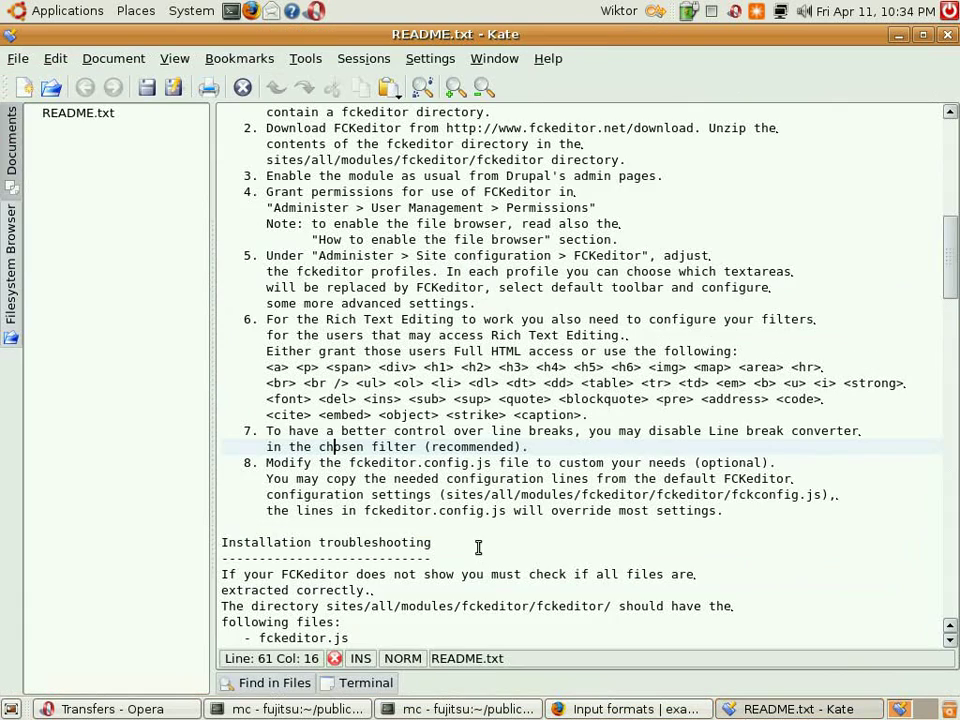
Switch to Firefox and start a new Page content entry with the title "some title".
scroll(500, 510, up, 6)
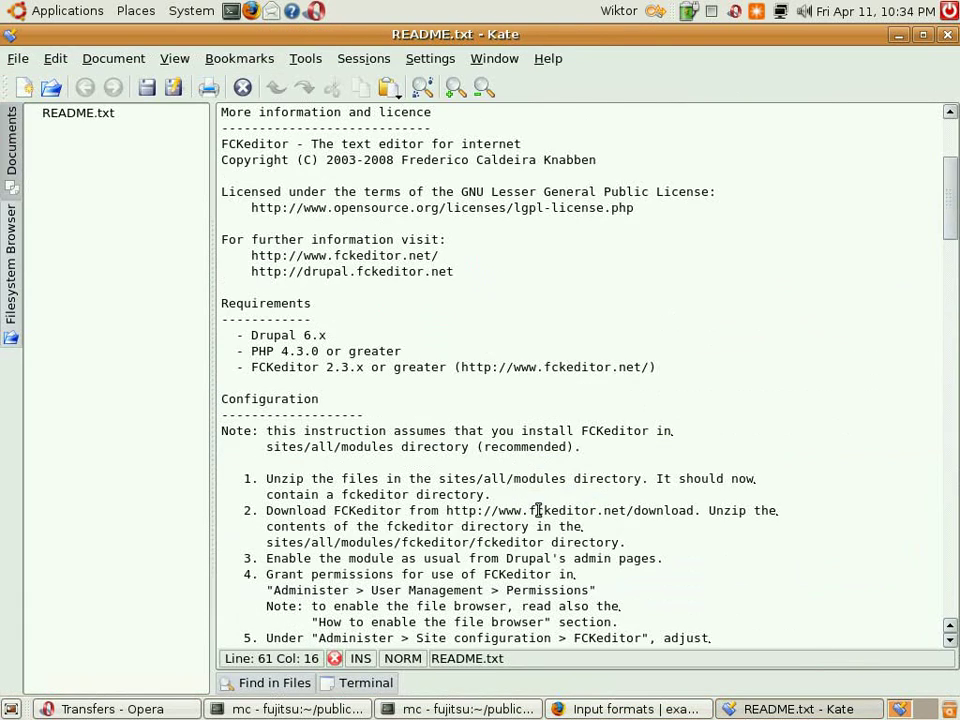
click(624, 708)
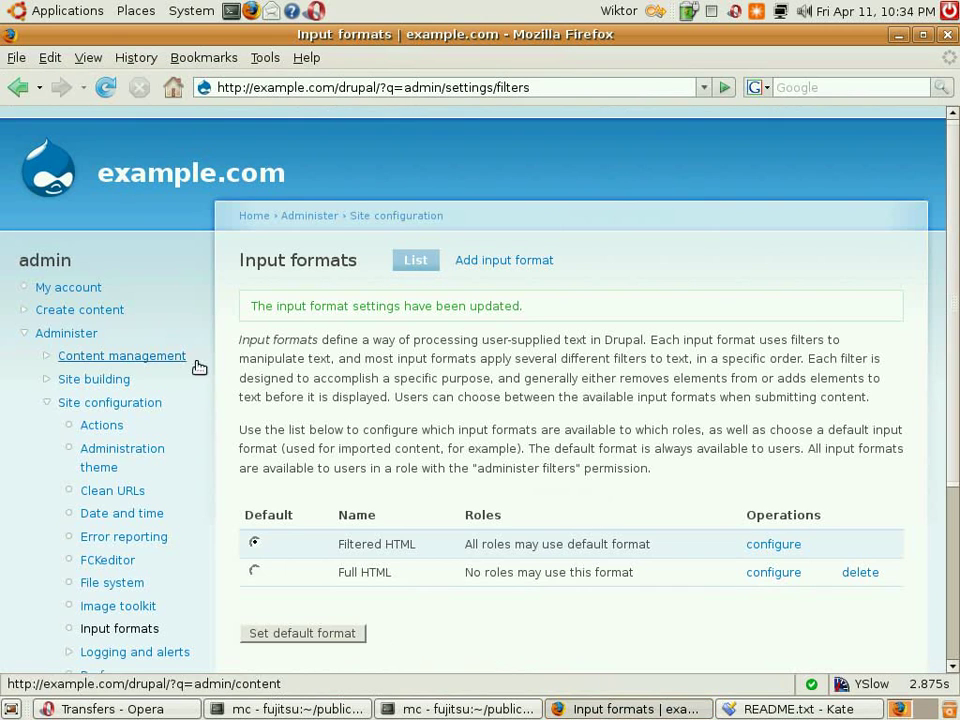
click(80, 310)
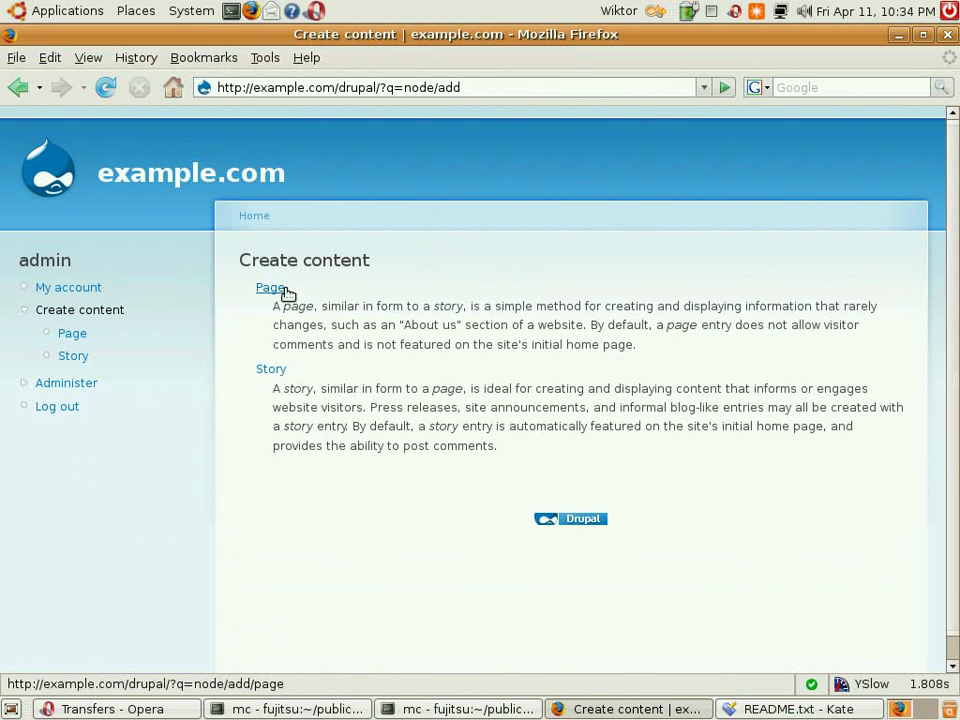
click(276, 290)
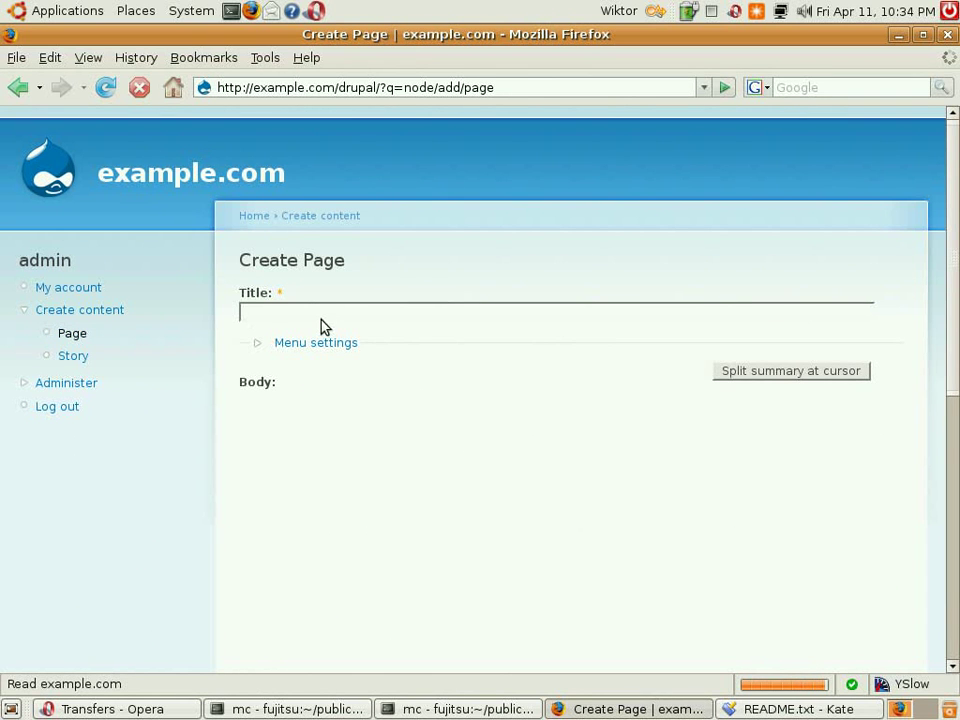
click(308, 316)
text(some titlwe)
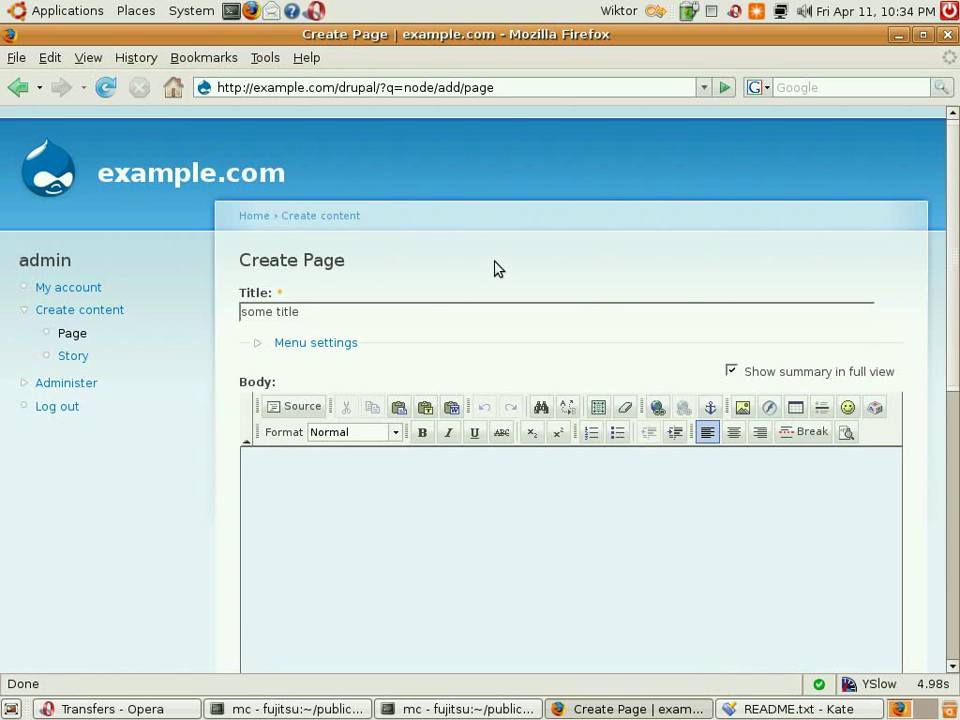
Enter "dkhkjshd fkjhsdfk skdjhfkshdfk skjd skjh fkh sdfkhsdjh fksjd" in the body, making "skdjhfkshdfk" bold and the "kjh" of "skjh" italic.
scroll(496, 268, down, 2)
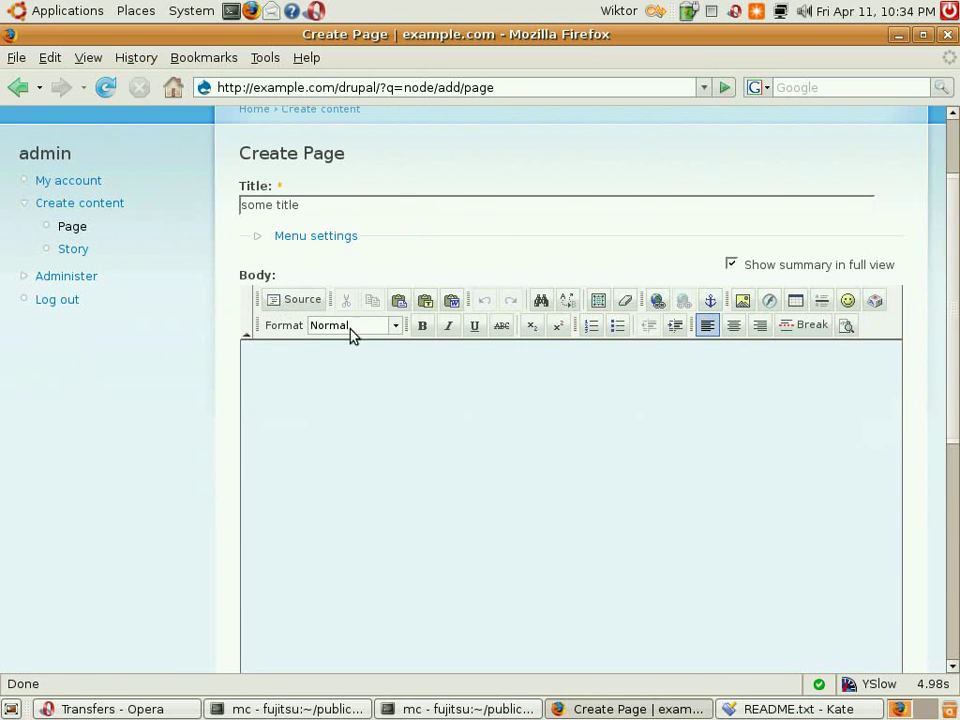
click(407, 521)
text(dkhkjshd fkjhsdfk skdjhfkshdfk skjd skjh fkh sdfkhsdjh fksjd)
drag(346, 358, 488, 362)
click(422, 326)
click(448, 326)
click(660, 367)
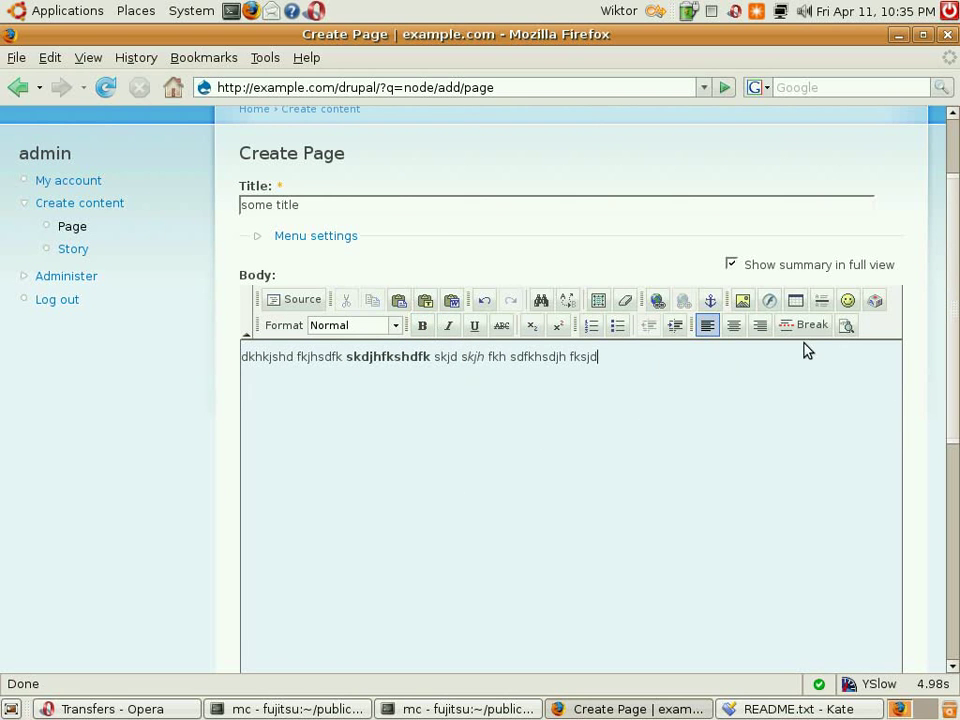
Add a bulleted list below the paragraph with the items "asdhasd", "sdfsdfs" and "dfsdfsdfsdf".
click(628, 330)
text(asdhasd)
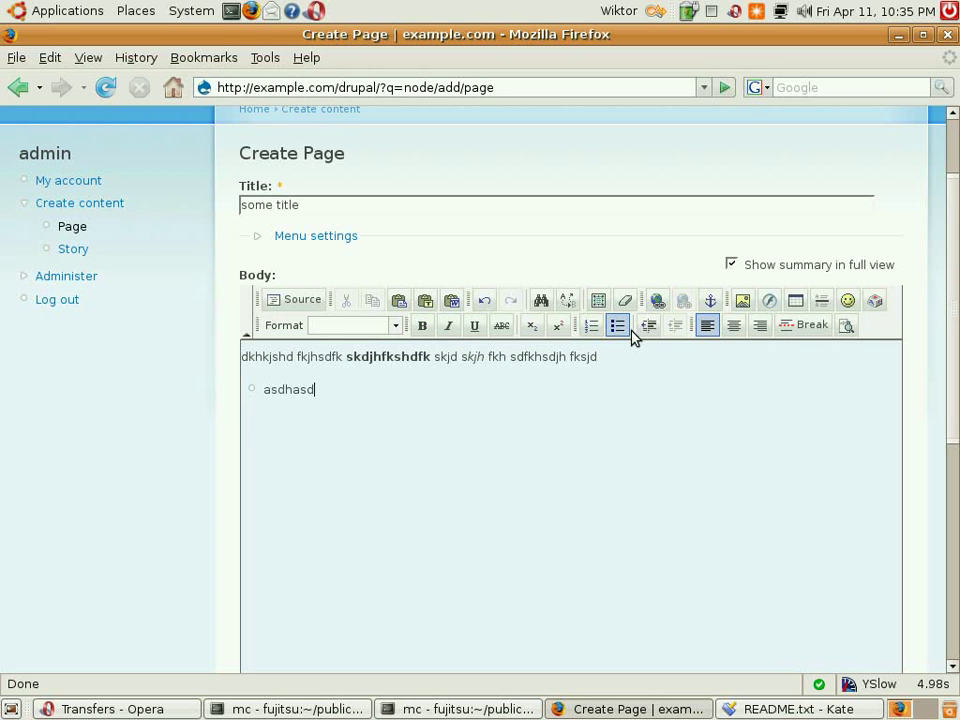
key(Return)
text(sdfsdfs)
key(Return)
text(df)
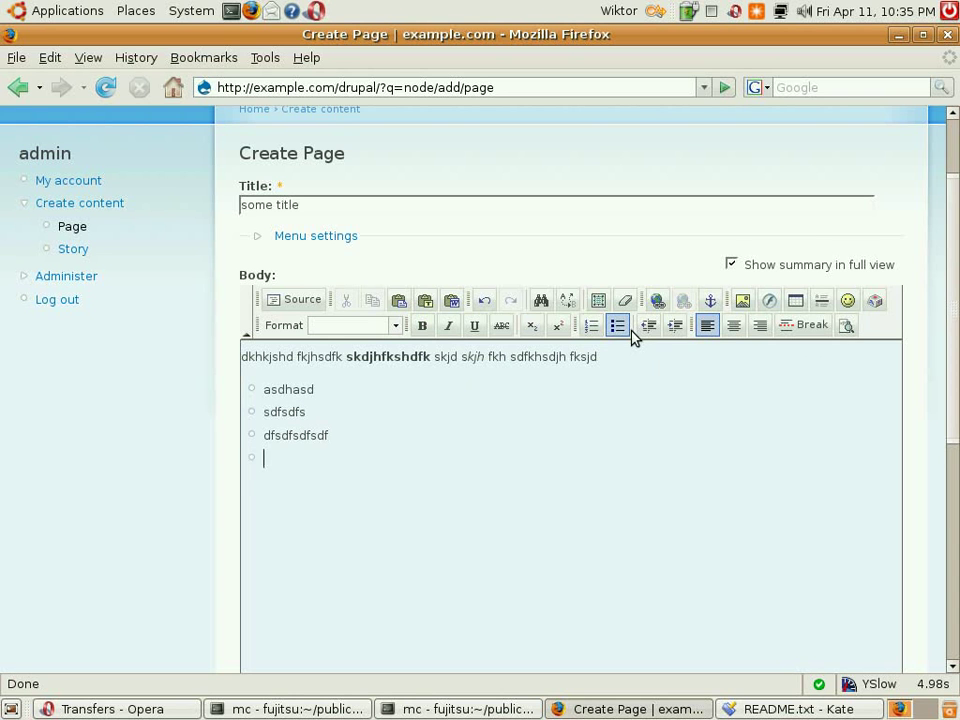
Insert the topgear.com car image below the list, copying its URL from Opera into the Image Properties in Firefox.
scroll(517, 242, up, 2)
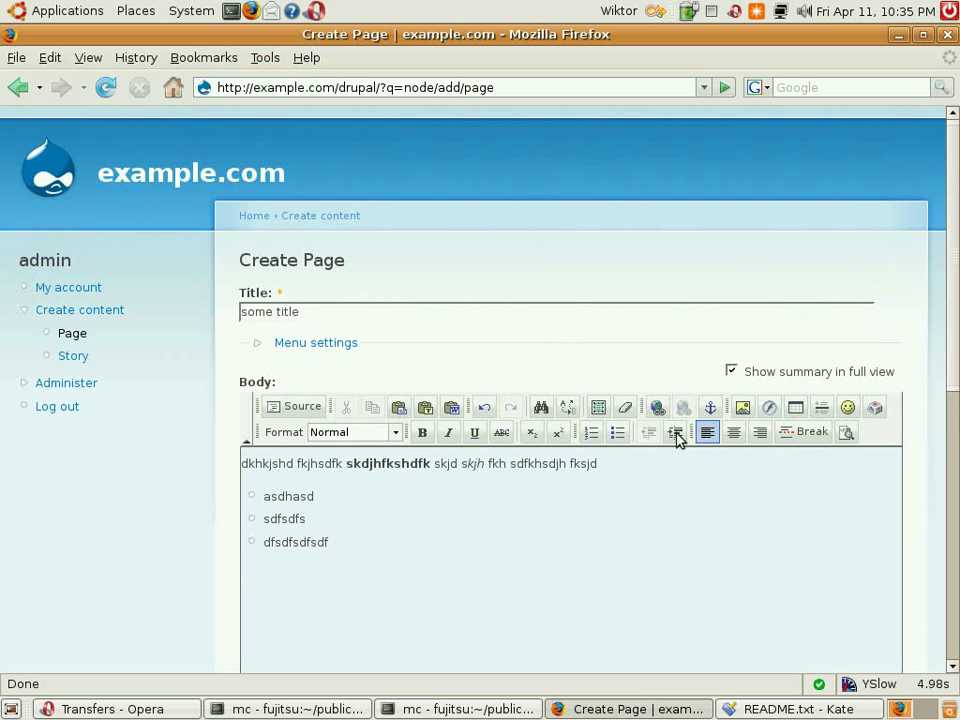
click(742, 407)
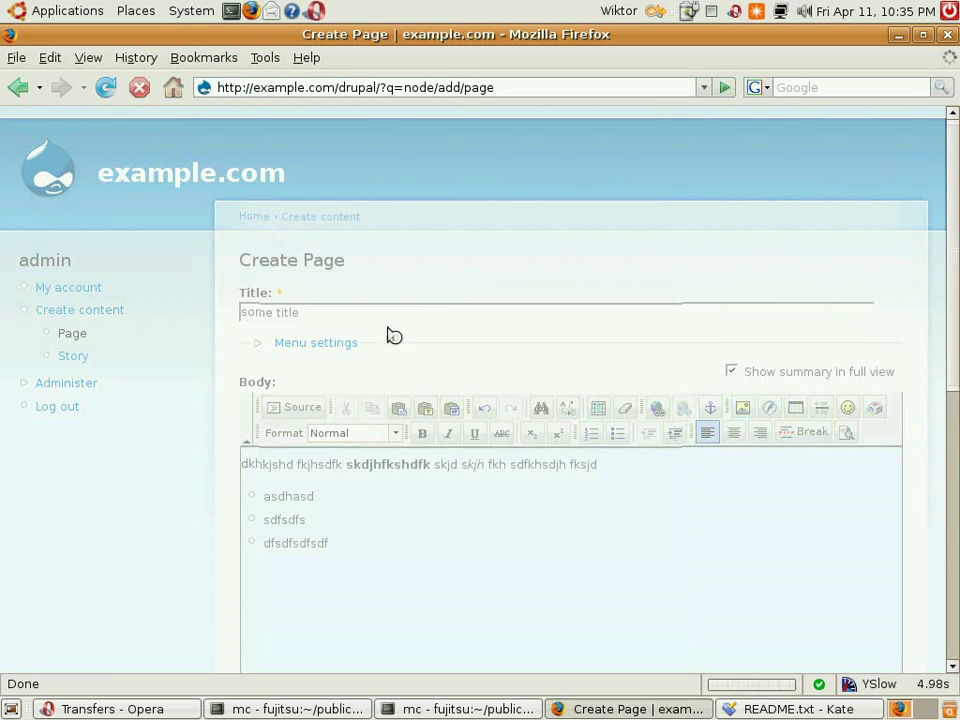
click(107, 708)
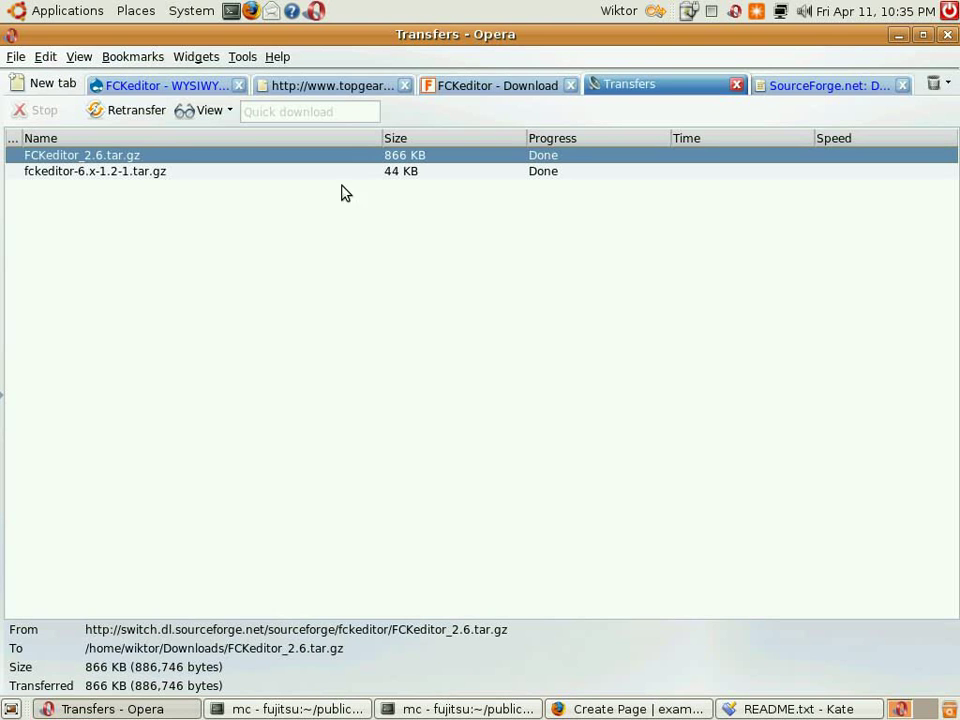
click(333, 88)
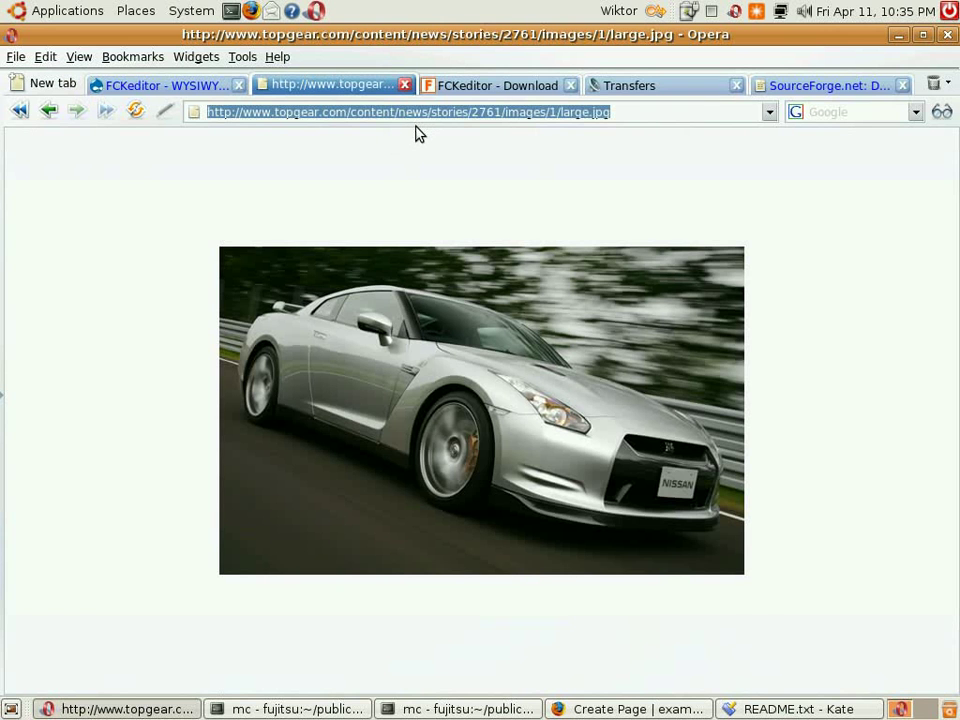
click(636, 713)
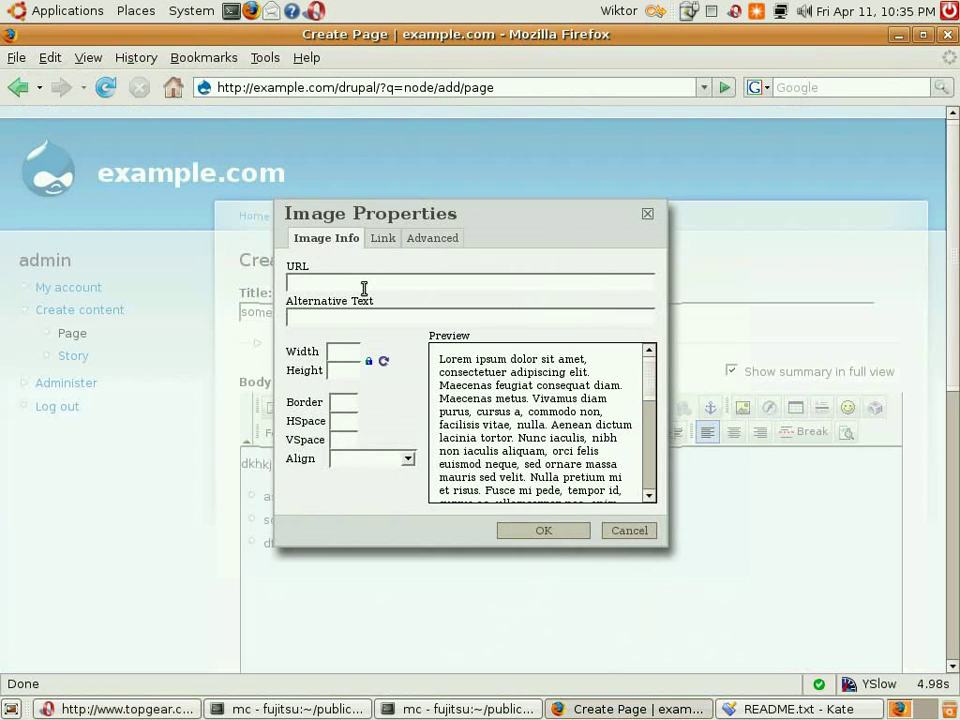
middle_click(364, 288)
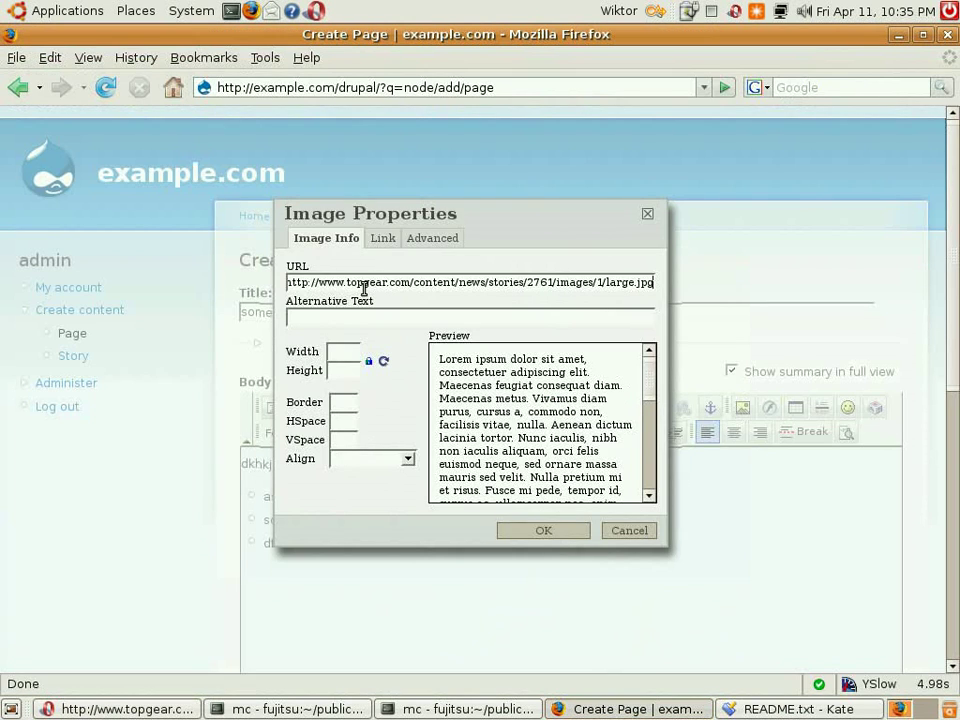
click(562, 531)
Add the line "sdfsdfsdfsdfsdf" below the car image and center it.
scroll(650, 521, down, 5)
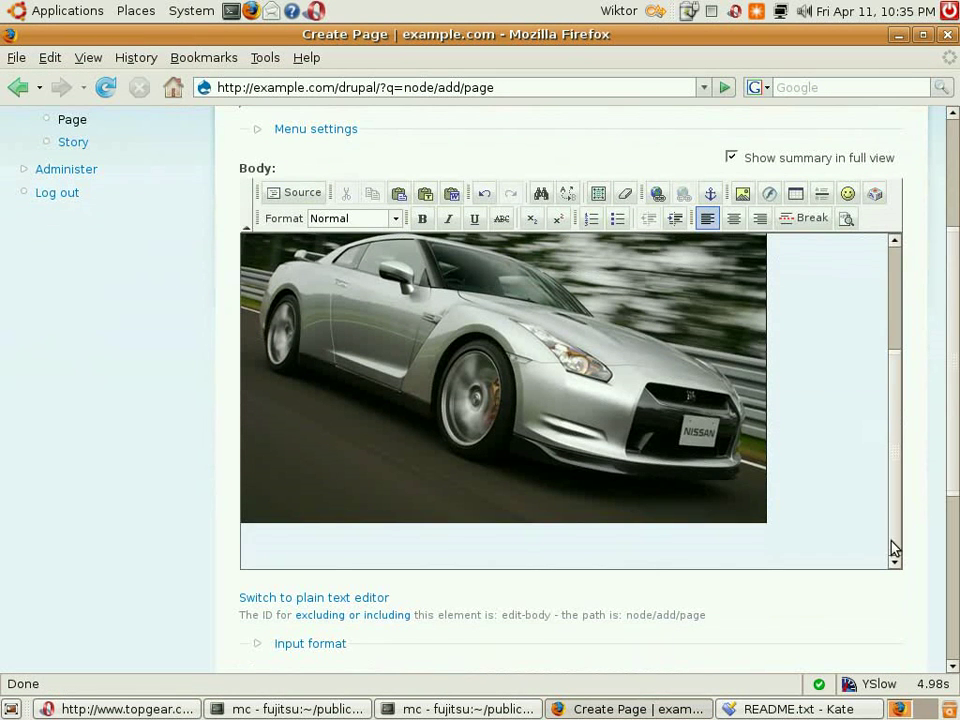
text(sdfsdfsdfsdfsdf)
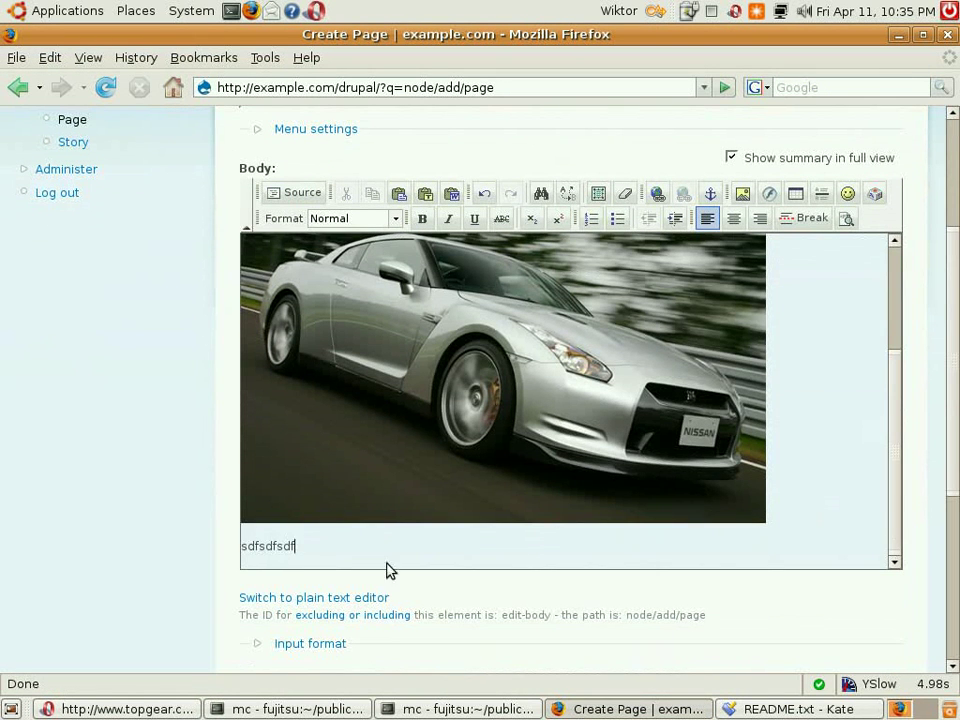
double_click(276, 543)
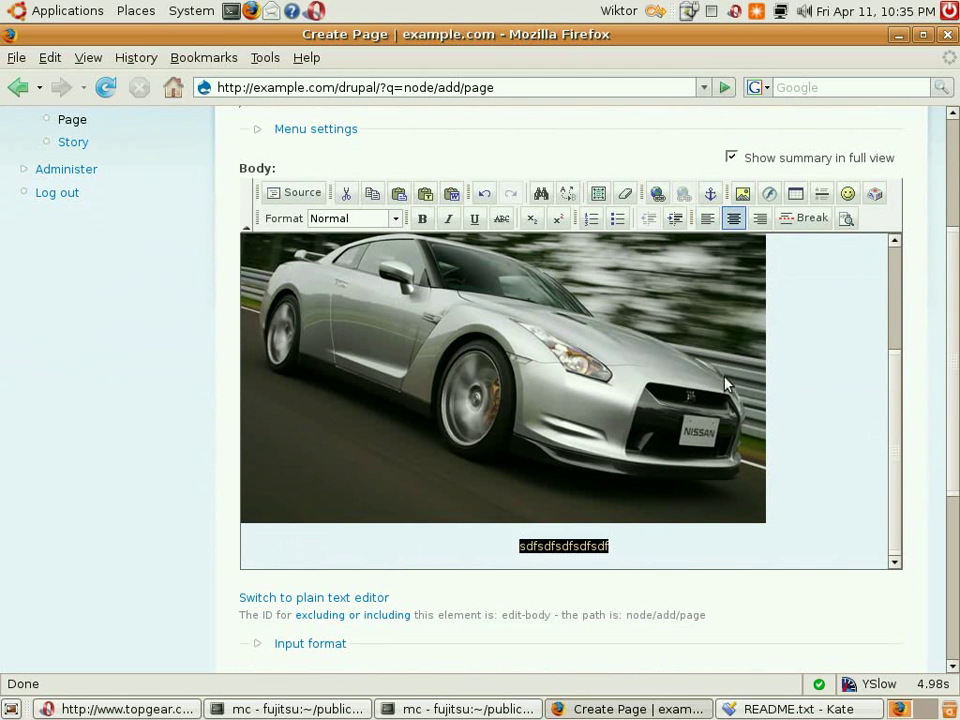
click(694, 540)
Save the new page and look over its published text, list, image and centered line.
scroll(708, 538, down, 3)
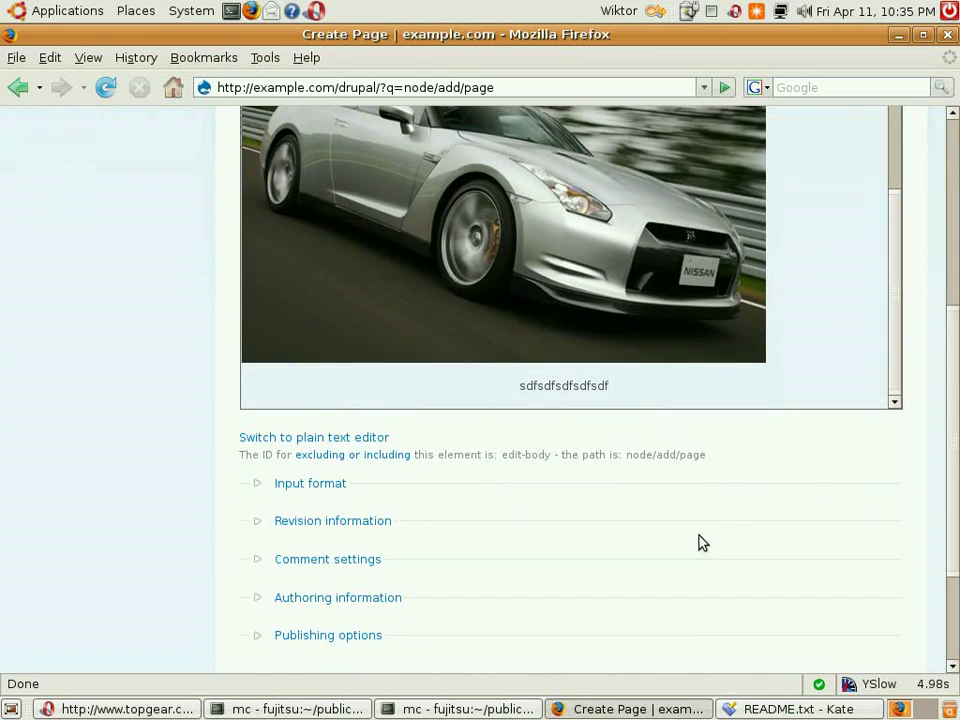
scroll(521, 579, down, 3)
click(264, 518)
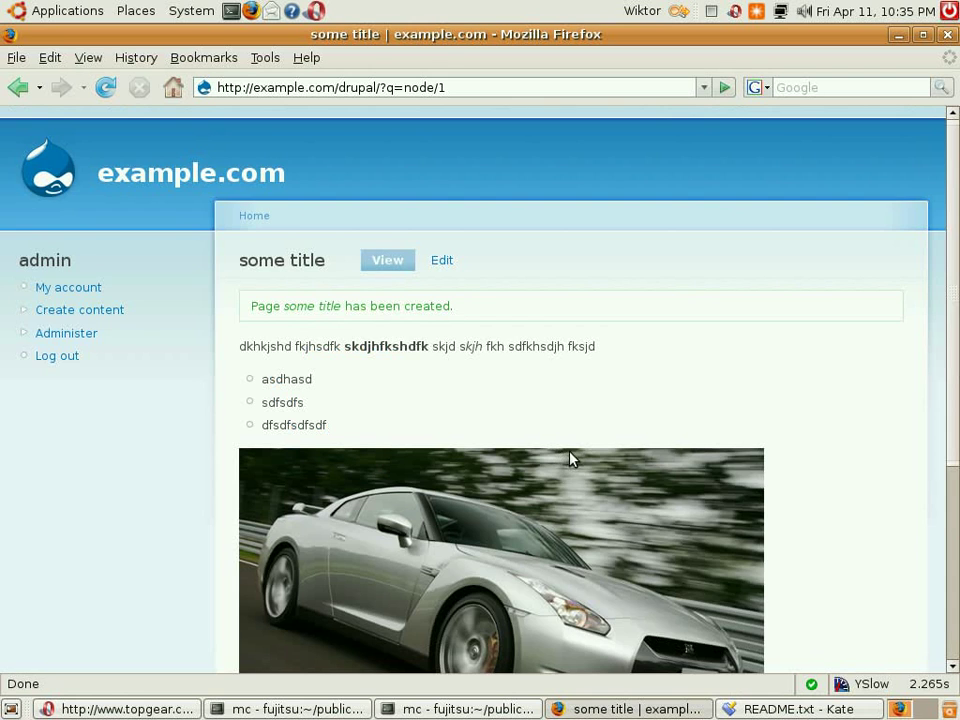
scroll(575, 412, down, 5)
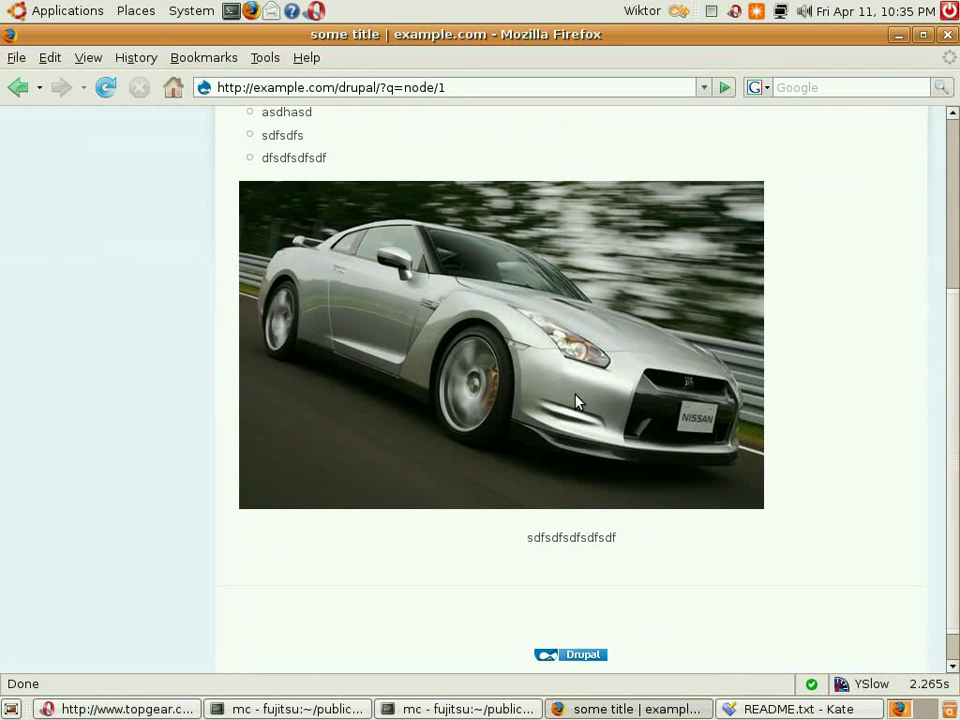
scroll(697, 372, up, 3)
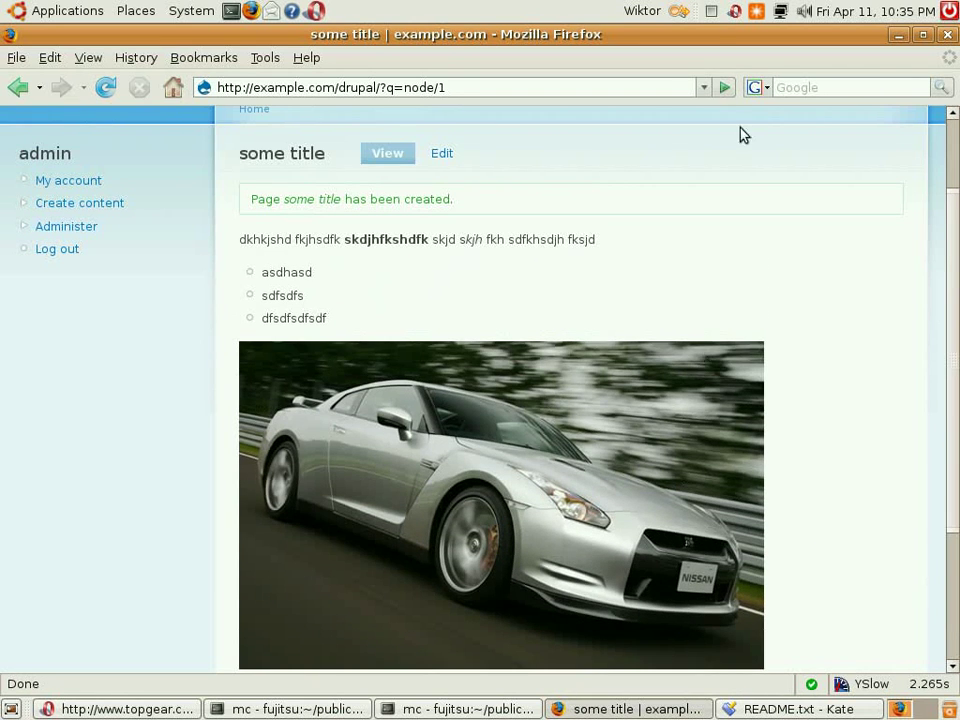